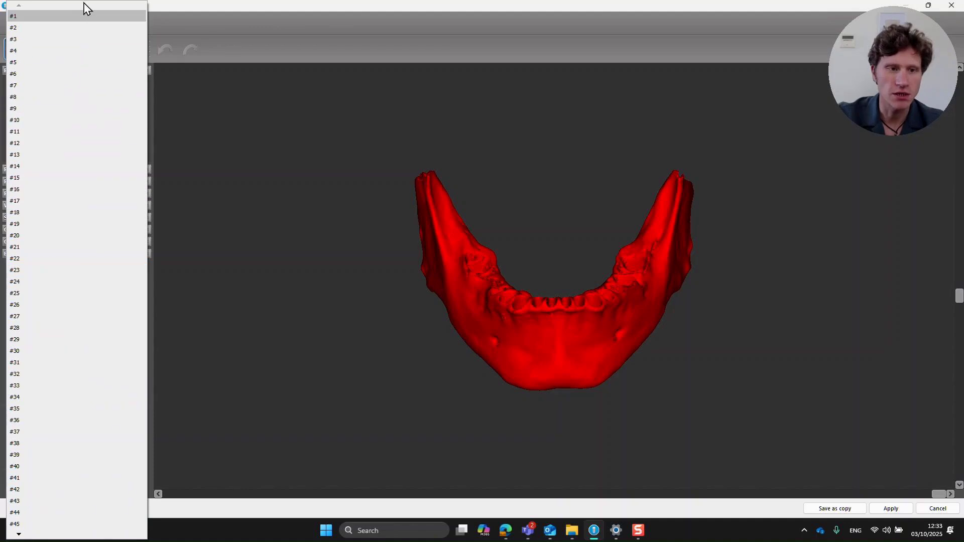
Preview individual detected parts of the mandible mesh, including #8, and delete all parts but the largest.
{"action": "left_click", "coordinate": [75, 97]}
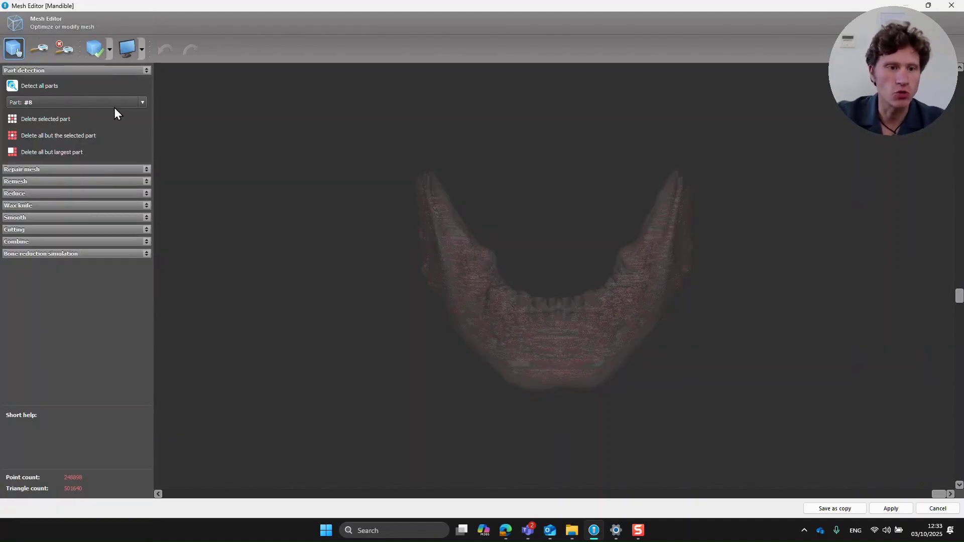
{"action": "left_click", "coordinate": [140, 103]}
{"action": "left_click", "coordinate": [73, 402]}
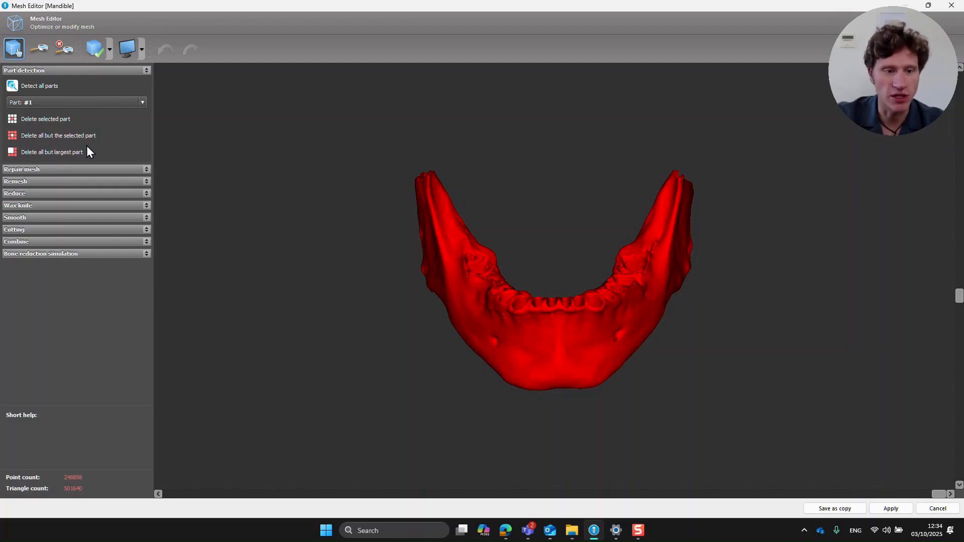
{"action": "left_click", "coordinate": [37, 153]}
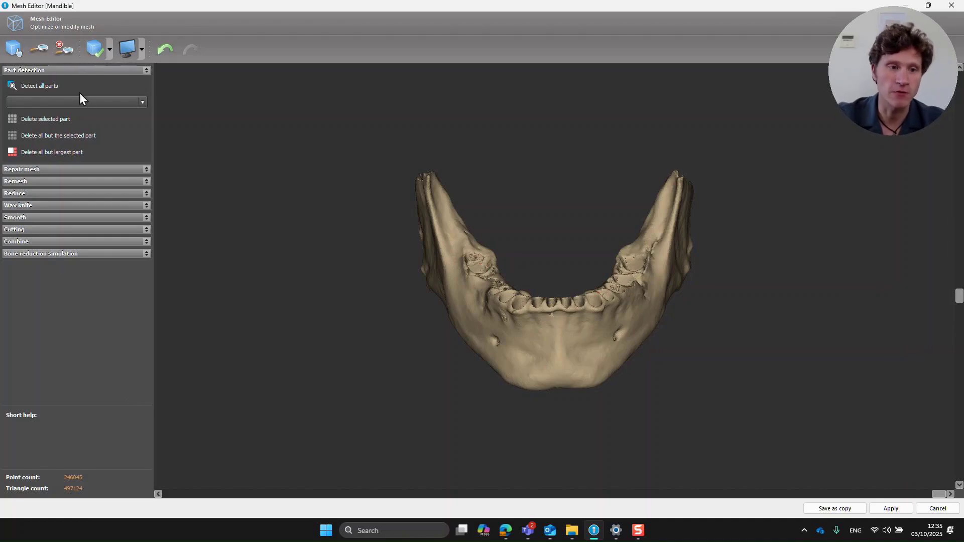
Examine the inverted triangles in the mandible's rear tooth sockets up close and repair the mesh.
{"action": "left_click", "coordinate": [59, 171]}
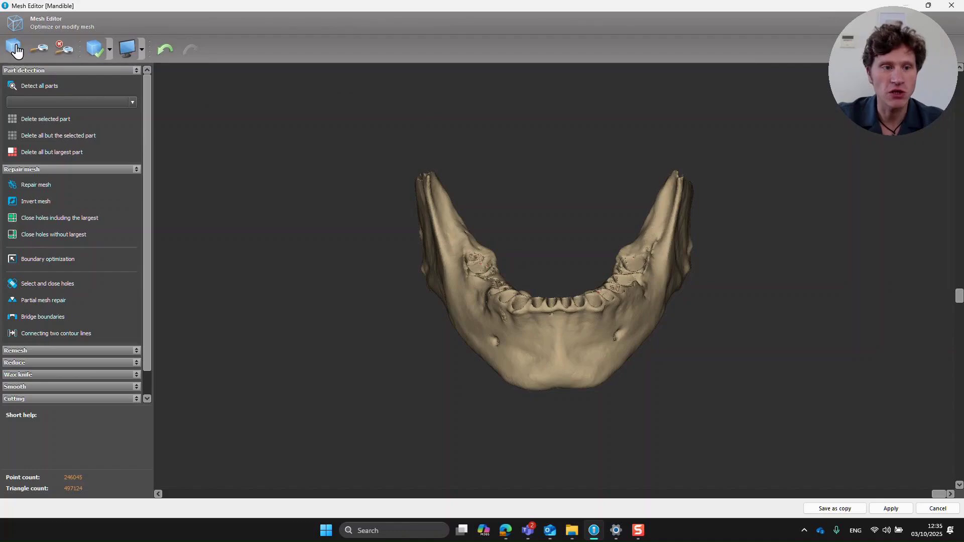
{"action": "left_click", "coordinate": [14, 49]}
{"action": "right_click_drag", "start_coordinate": [594, 240], "coordinate": [523, 354]}
{"action": "scroll", "coordinate": [485, 278], "scroll_direction": "up", "scroll_amount": 8}
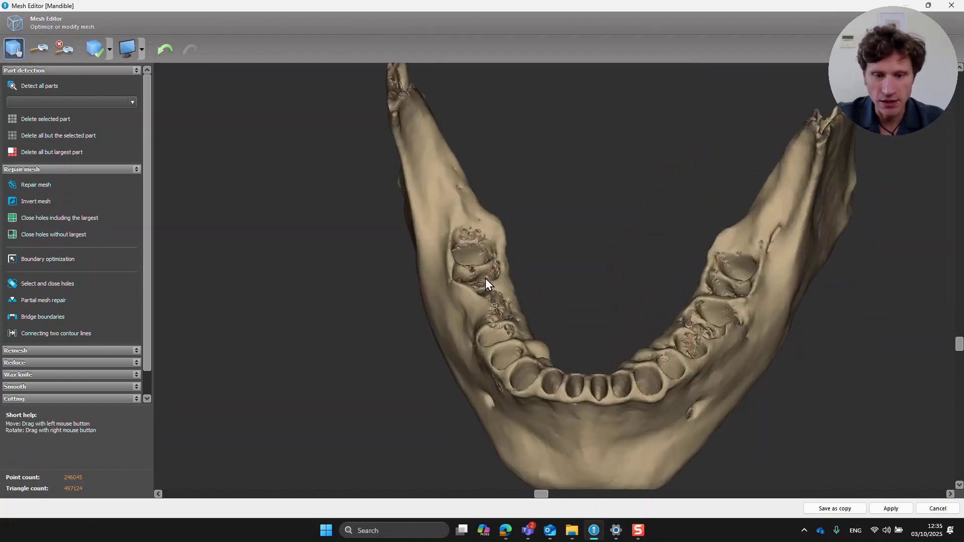
{"action": "right_click_drag", "start_coordinate": [507, 291], "coordinate": [757, 360]}
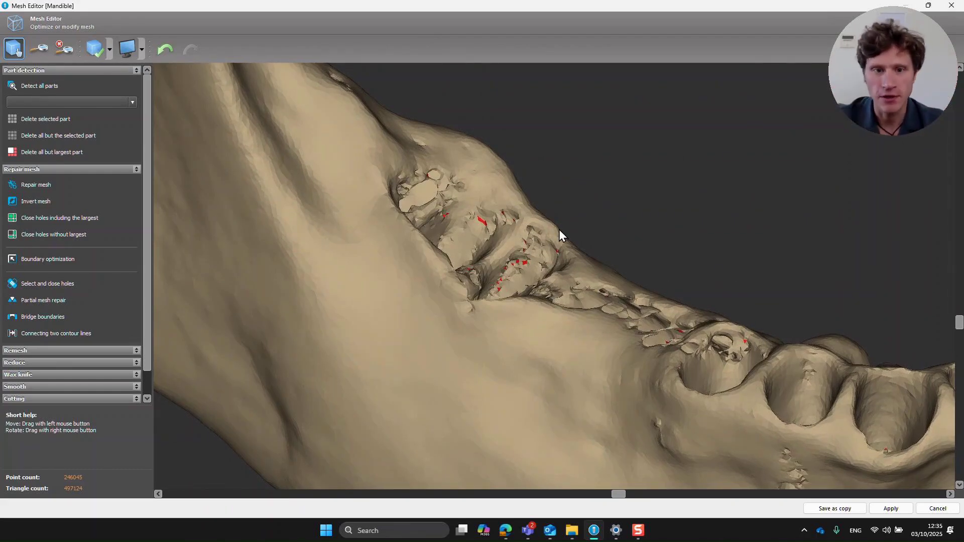
{"action": "left_click", "coordinate": [43, 184]}
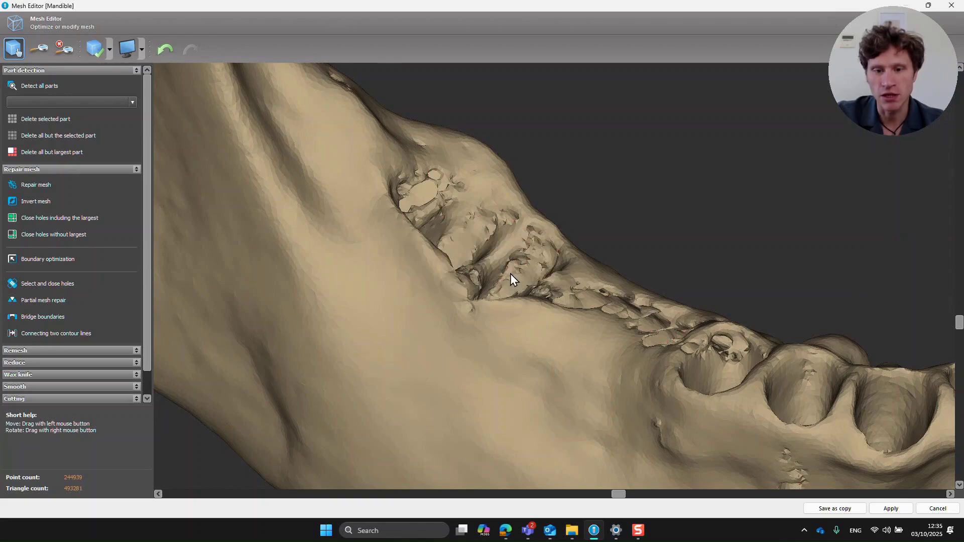
Invert the mandible mesh to flip its surface orientation, and invert it back.
{"action": "scroll", "coordinate": [611, 306], "scroll_direction": "down", "scroll_amount": 5}
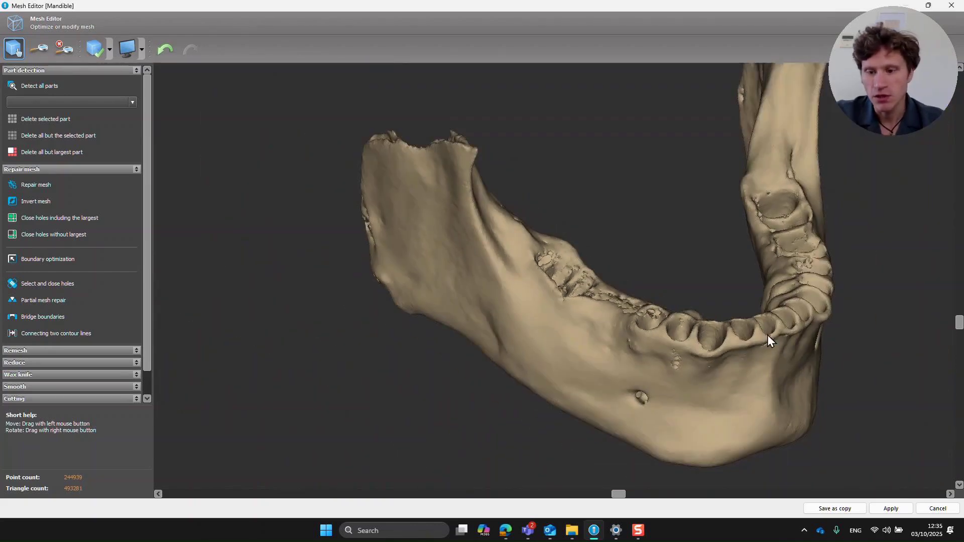
{"action": "right_click_drag", "start_coordinate": [768, 335], "coordinate": [823, 301]}
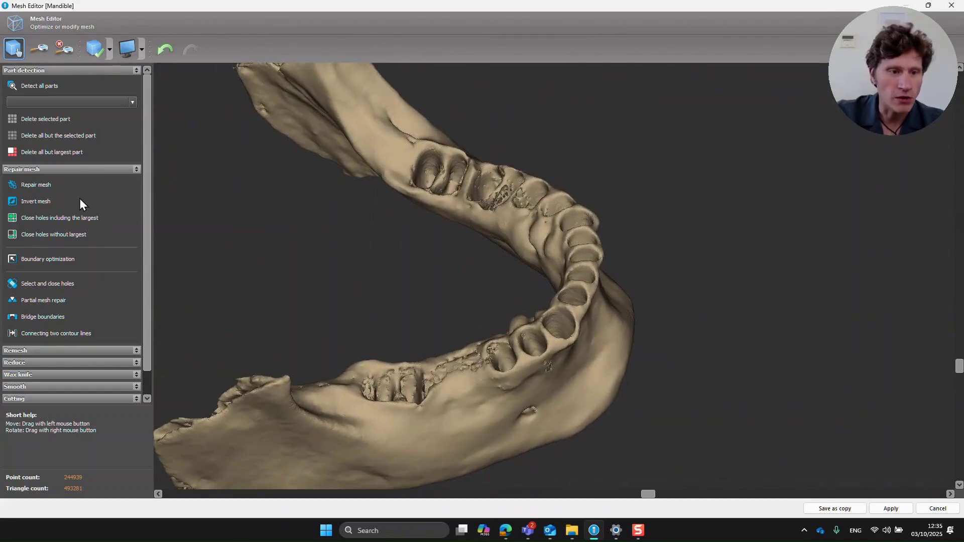
{"action": "left_click", "coordinate": [36, 202]}
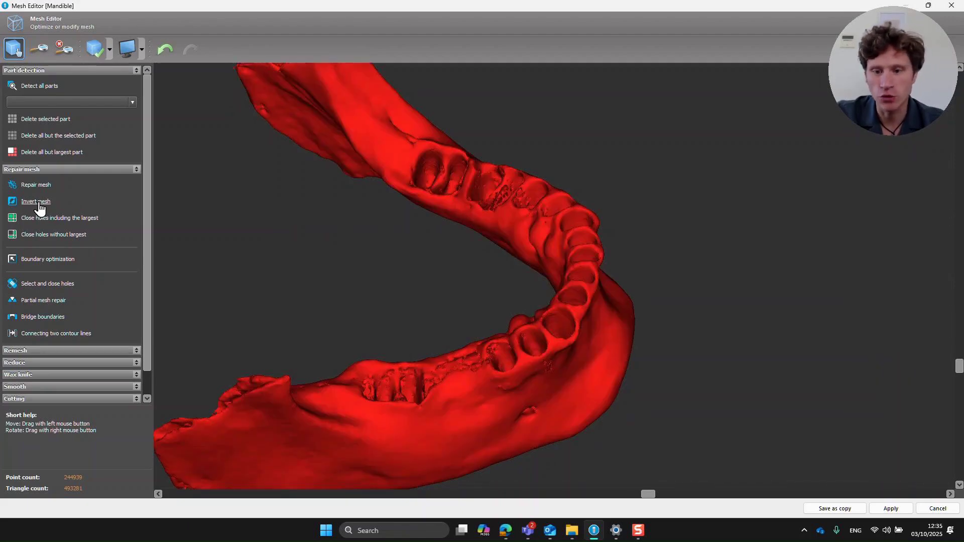
{"action": "left_click", "coordinate": [37, 202]}
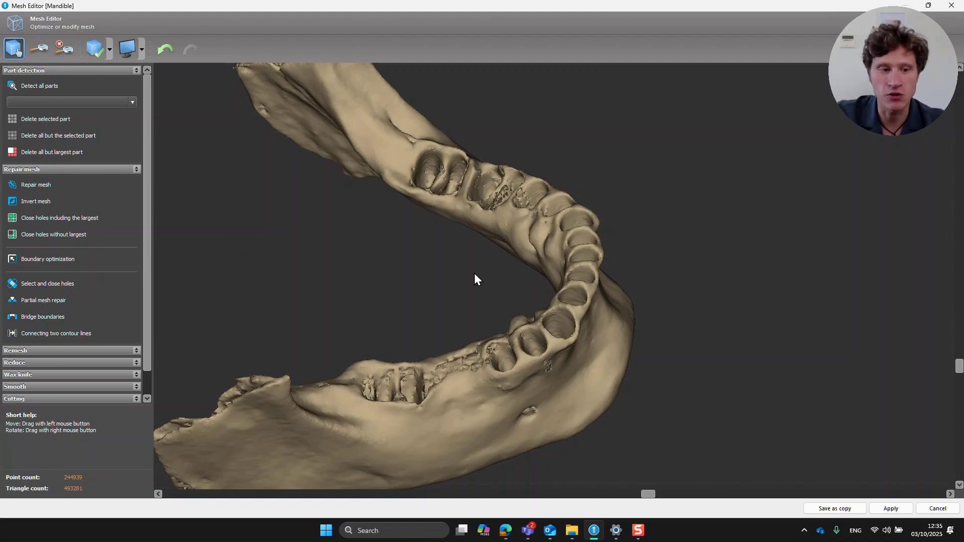
{"action": "right_click_drag", "start_coordinate": [474, 277], "coordinate": [467, 331]}
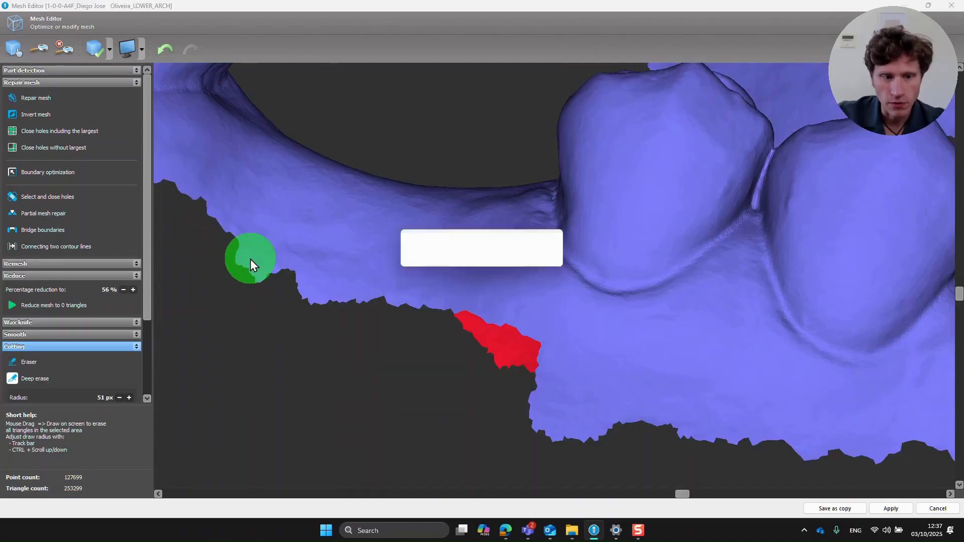
Deep-erase a patch of the lower arch's ragged gum edge with a 51 px radius and optimize the mesh boundary.
{"action": "left_click_drag", "start_coordinate": [289, 268], "coordinate": [235, 248]}
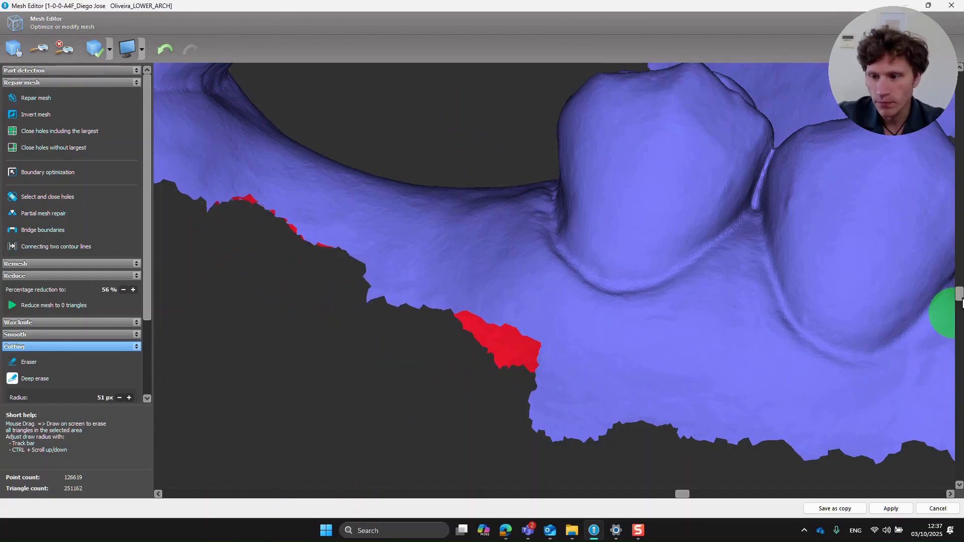
{"action": "left_click_drag", "start_coordinate": [959, 295], "coordinate": [958, 323]}
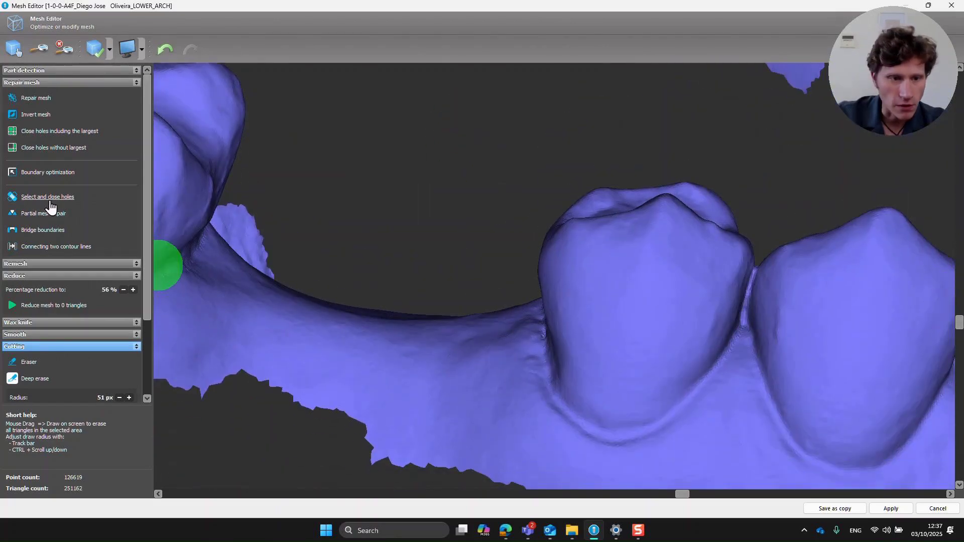
{"action": "left_click", "coordinate": [47, 172]}
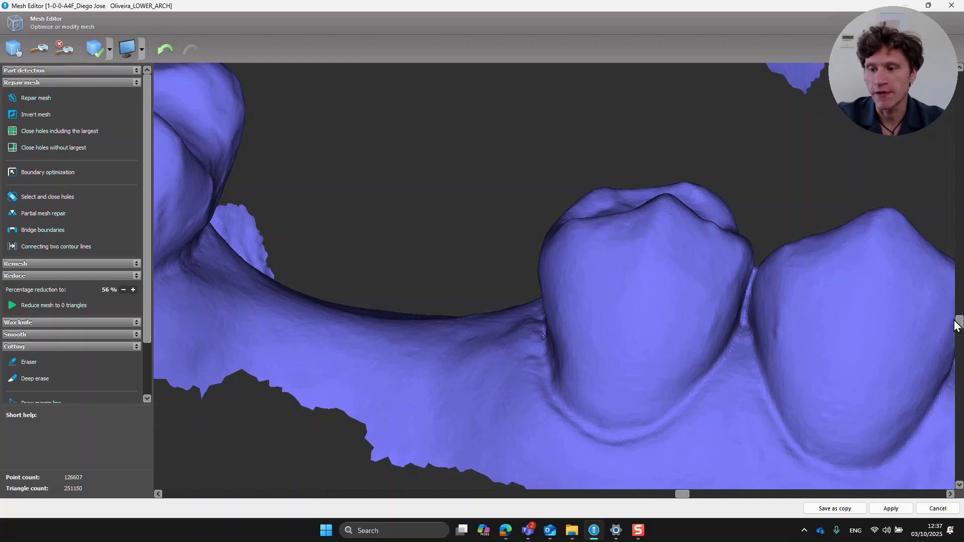
Close the round hole beside the rear molar by selecting its boundary, and undo the closure.
{"action": "left_click_drag", "start_coordinate": [961, 325], "coordinate": [885, 311]}
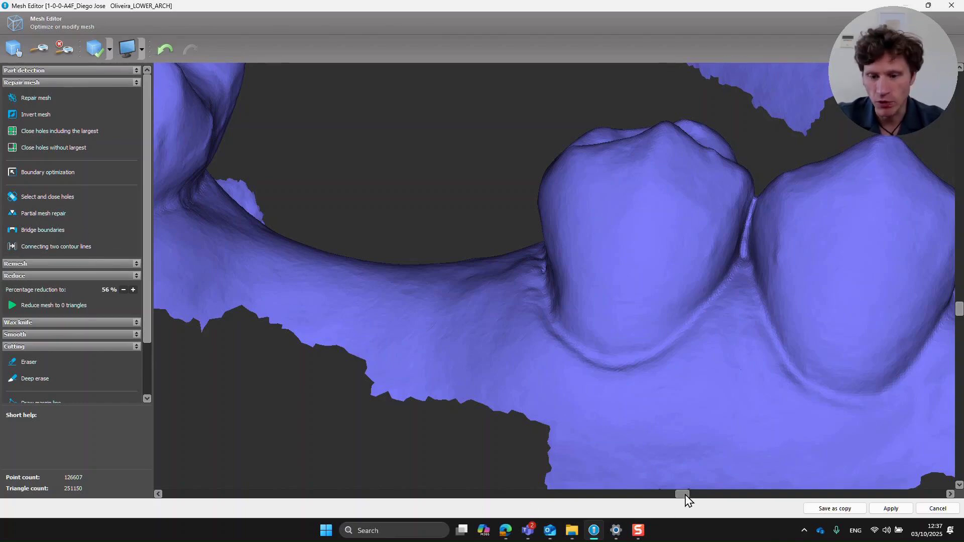
{"action": "left_click_drag", "start_coordinate": [684, 499], "coordinate": [566, 503]}
{"action": "left_click_drag", "start_coordinate": [961, 327], "coordinate": [960, 422]}
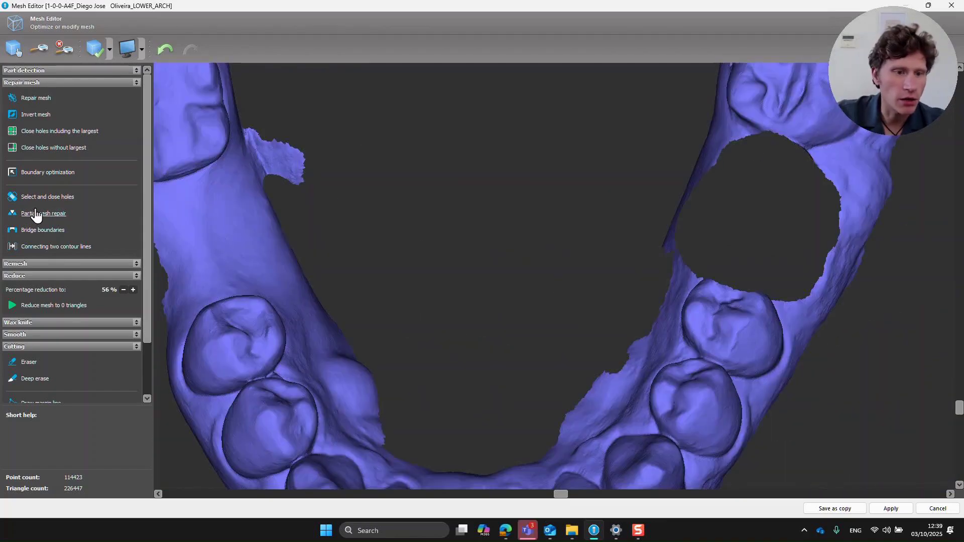
{"action": "left_click", "coordinate": [55, 196]}
{"action": "left_click", "coordinate": [719, 162]}
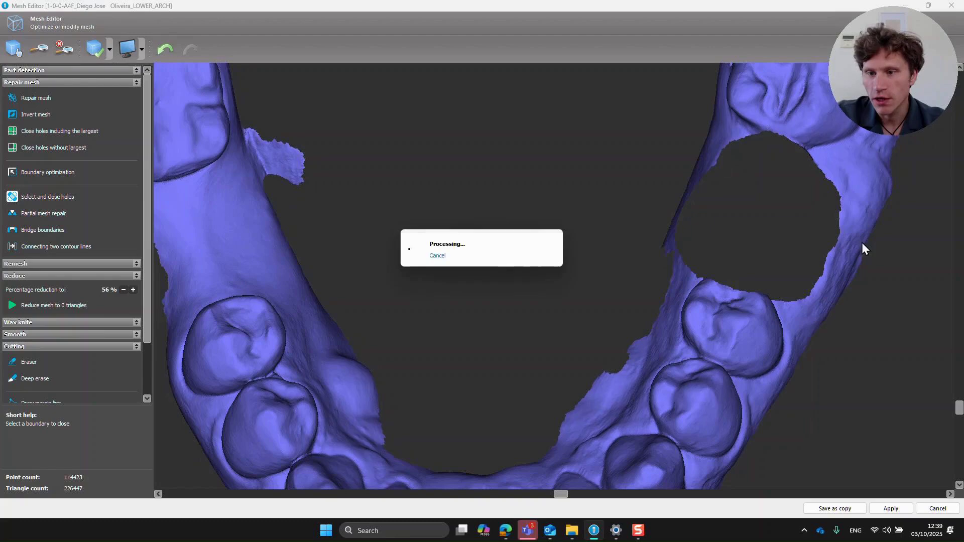
{"action": "left_click_drag", "start_coordinate": [957, 408], "coordinate": [935, 433]}
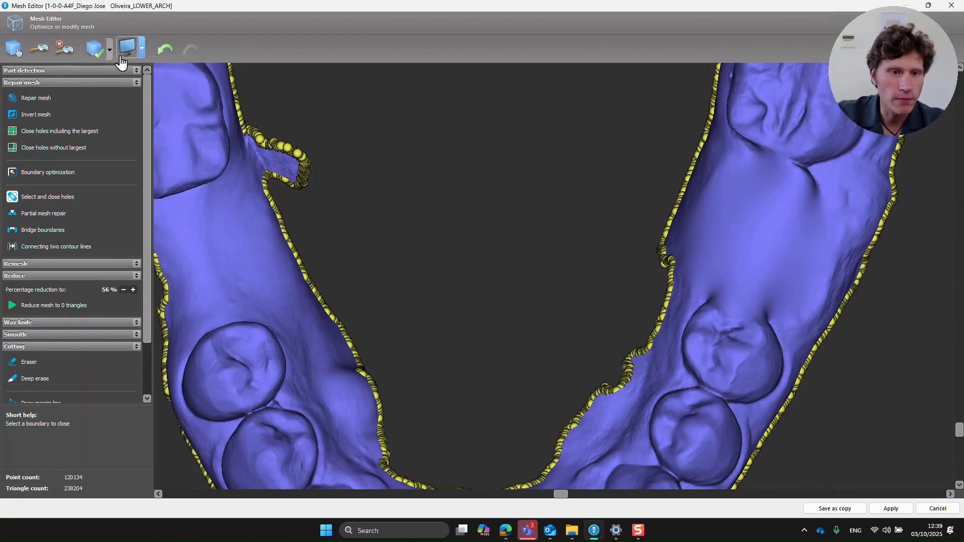
{"action": "left_click", "coordinate": [165, 49]}
Partially fill the round hole with two successive strips from its molar side, using Partial mesh repair between opposite boundary points.
{"action": "left_click", "coordinate": [20, 214]}
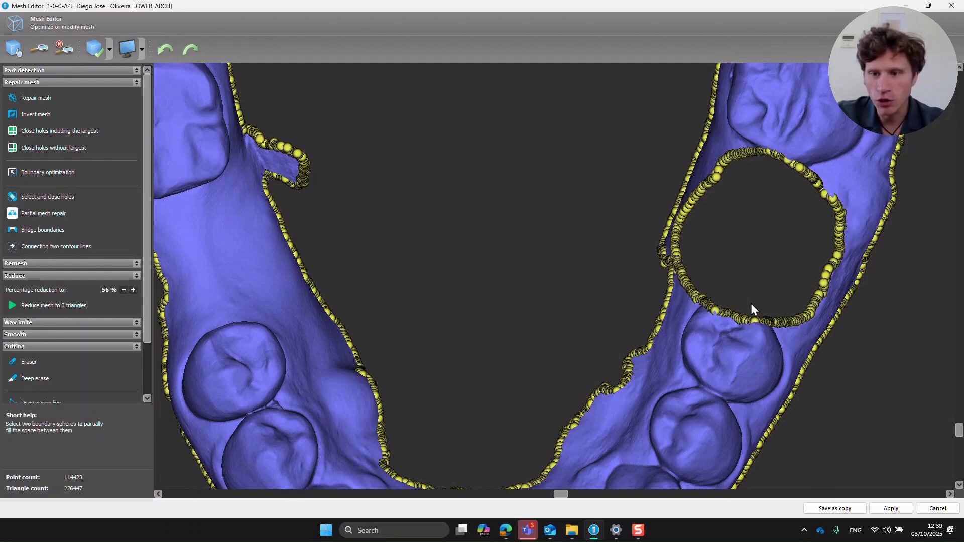
{"action": "left_click", "coordinate": [721, 174]}
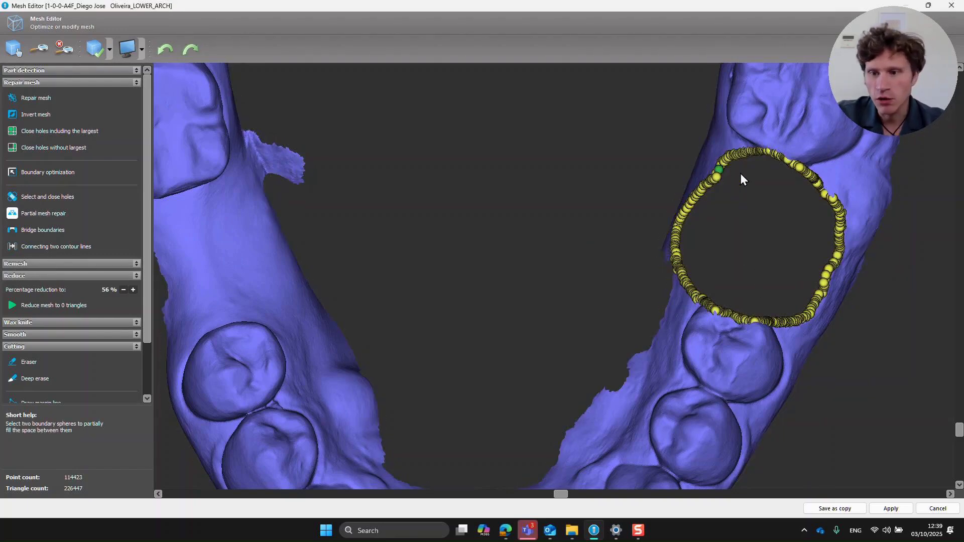
{"action": "left_click", "coordinate": [833, 208]}
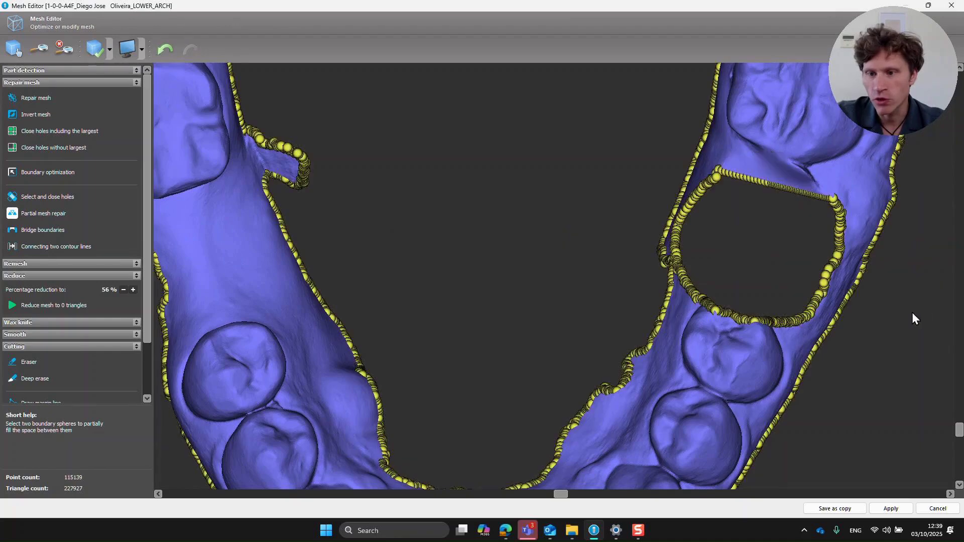
{"action": "left_click_drag", "start_coordinate": [959, 431], "coordinate": [949, 340]}
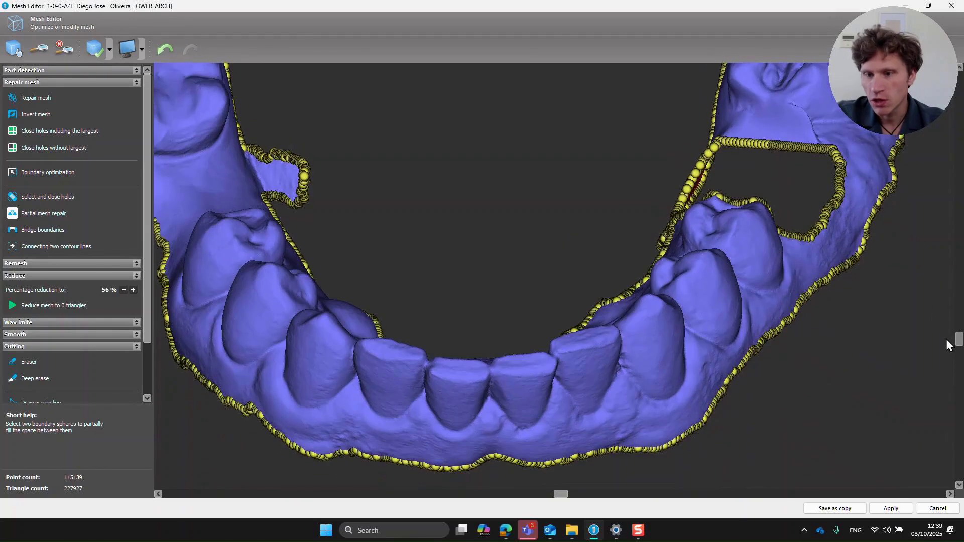
{"action": "left_click", "coordinate": [702, 173]}
{"action": "left_click", "coordinate": [848, 191]}
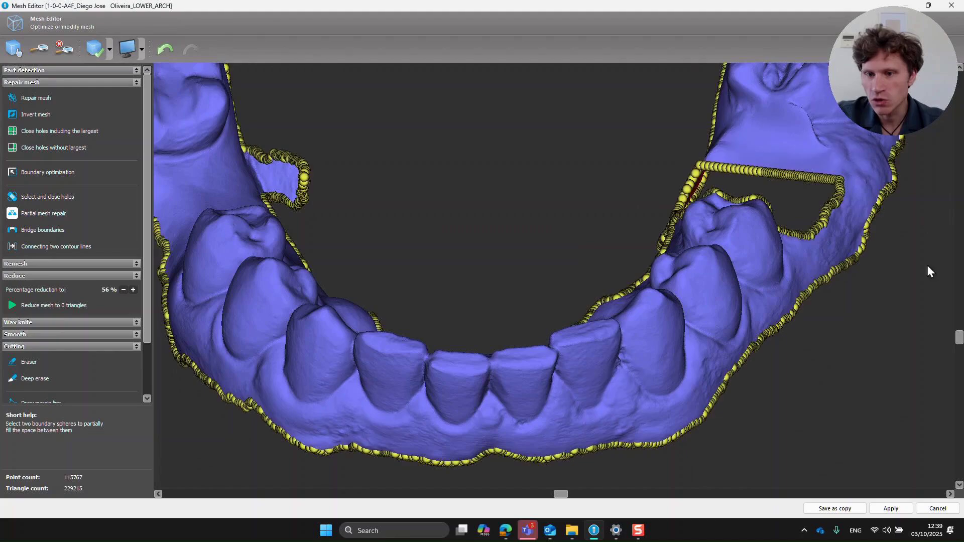
Add a third strip and a corner fill to the partly repaired hole, and undo all the partial fills.
{"action": "left_click_drag", "start_coordinate": [959, 336], "coordinate": [959, 418]}
{"action": "left_click", "coordinate": [671, 213]}
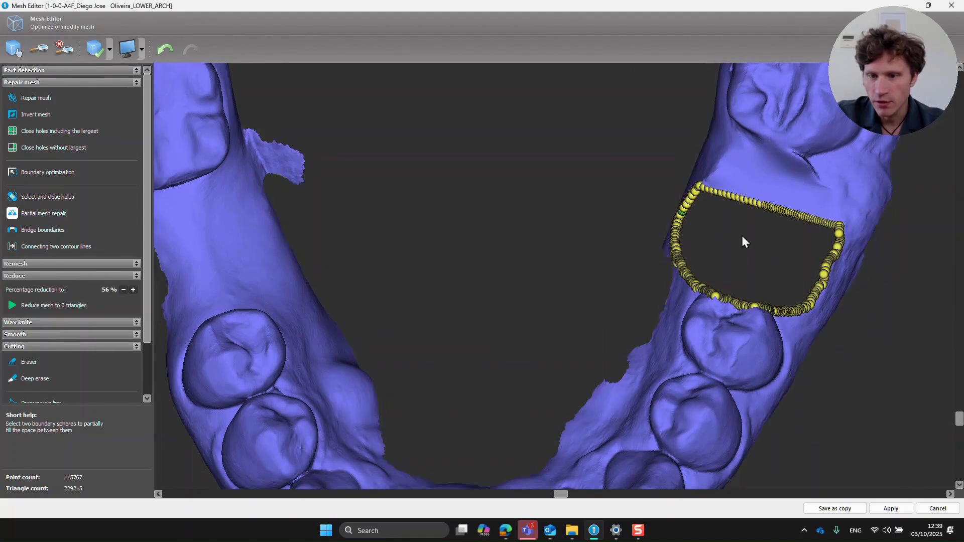
{"action": "left_click", "coordinate": [832, 255]}
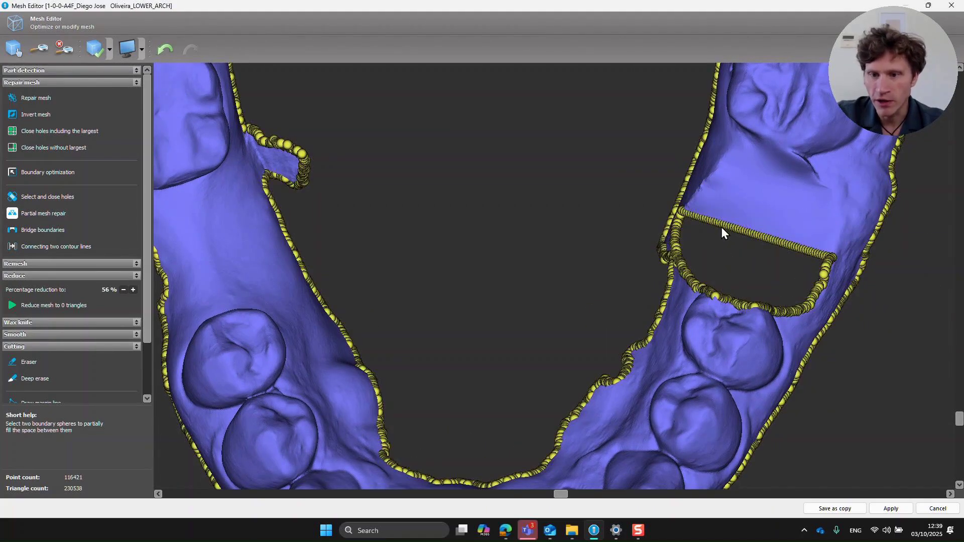
{"action": "left_click", "coordinate": [721, 227]}
{"action": "left_click", "coordinate": [677, 270]}
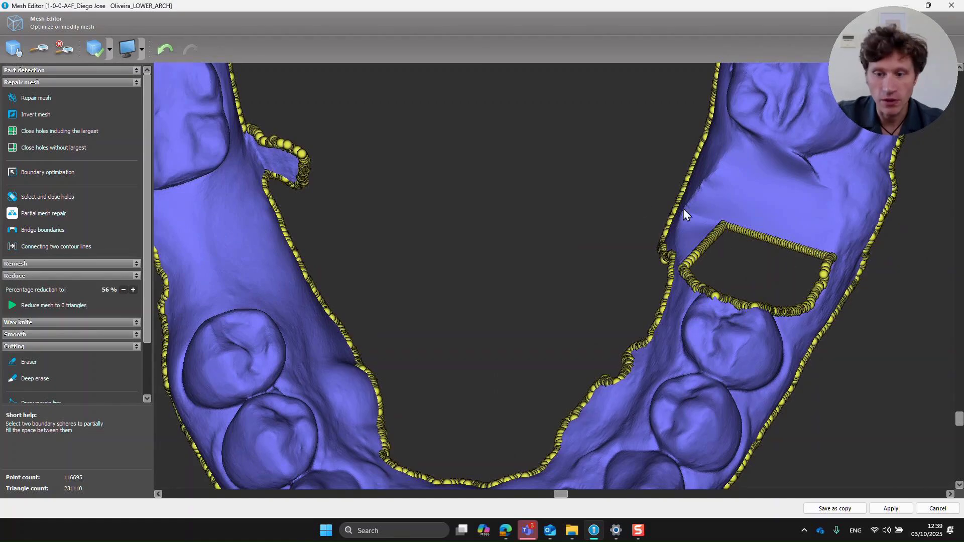
{"action": "left_click", "coordinate": [165, 50]}
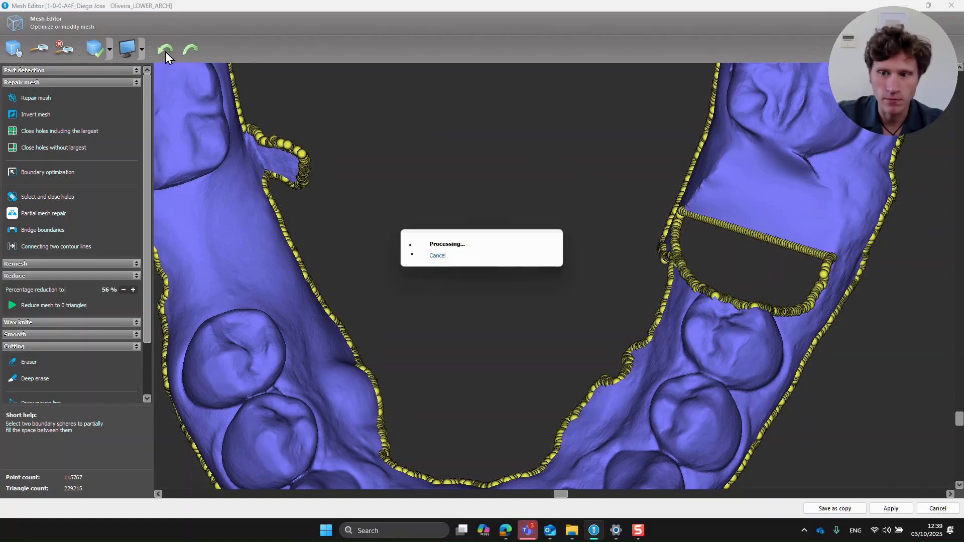
{"action": "left_click", "coordinate": [165, 50]}
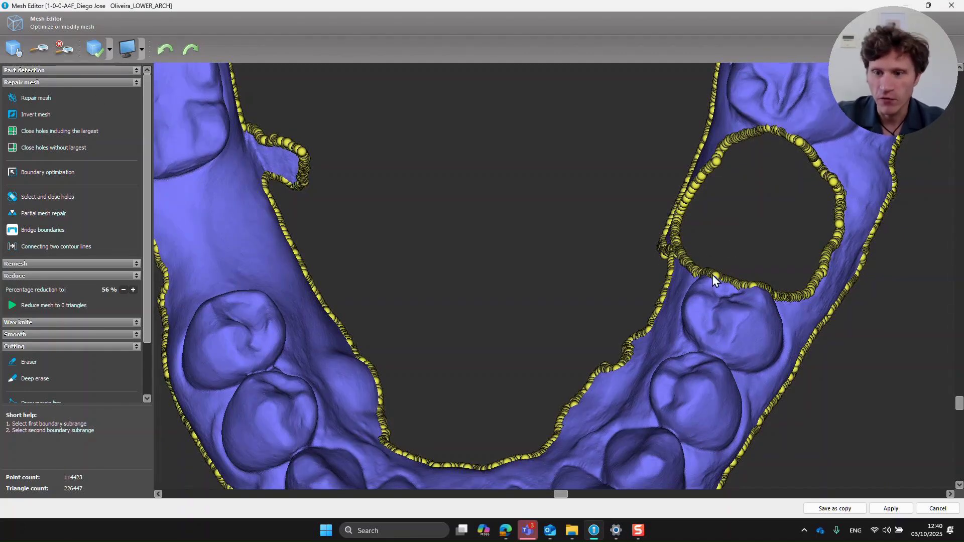
Bridge the hole's premolar-side and molar-side boundaries, and try a second bridge from that strip to the hole's outer boundary.
{"action": "left_click_drag", "start_coordinate": [714, 277], "coordinate": [755, 286]}
{"action": "left_click_drag", "start_coordinate": [760, 129], "coordinate": [804, 144]}
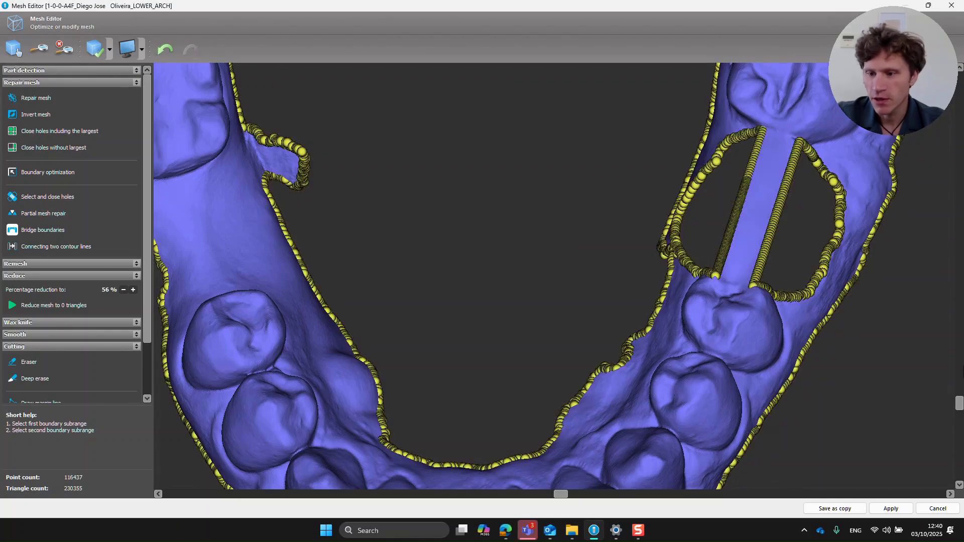
{"action": "left_click_drag", "start_coordinate": [960, 396], "coordinate": [770, 230]}
{"action": "left_click", "coordinate": [771, 194]}
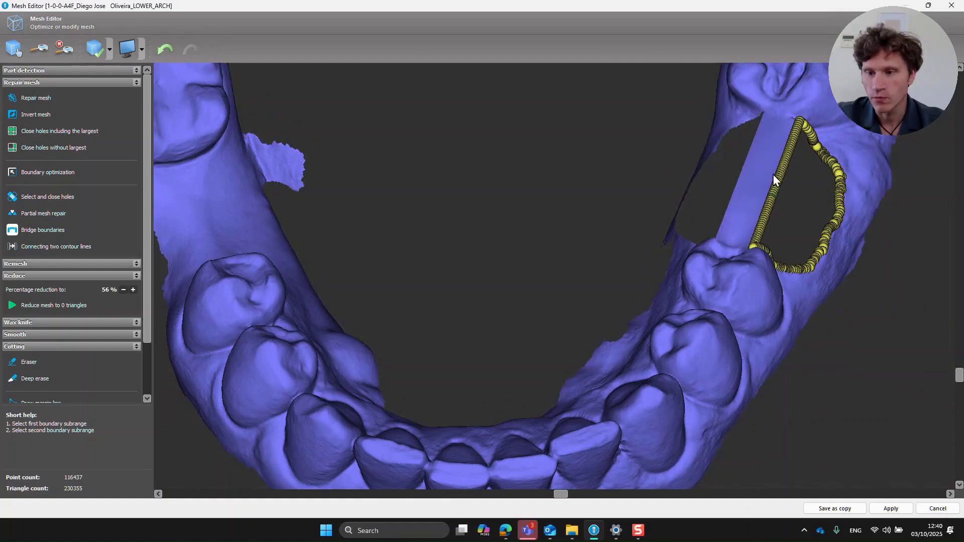
{"action": "left_click", "coordinate": [830, 232]}
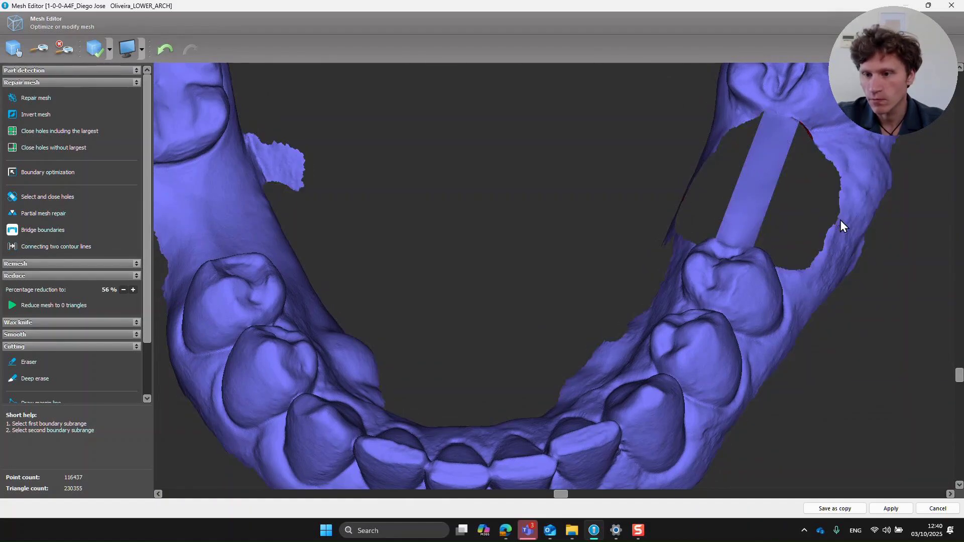
{"action": "left_click_drag", "start_coordinate": [959, 375], "coordinate": [939, 386]}
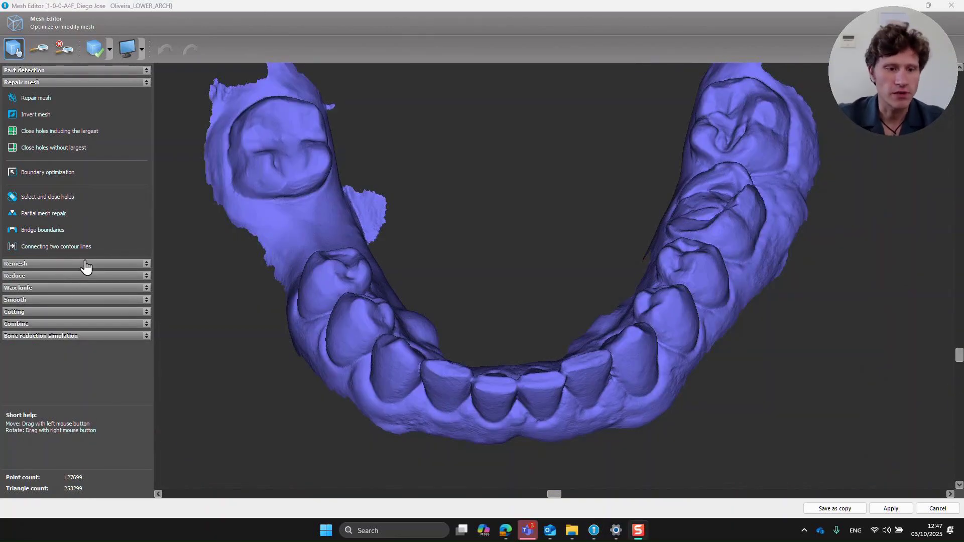
Open the Remesh options for the lower arch and examine the front teeth up close.
{"action": "left_click", "coordinate": [86, 263]}
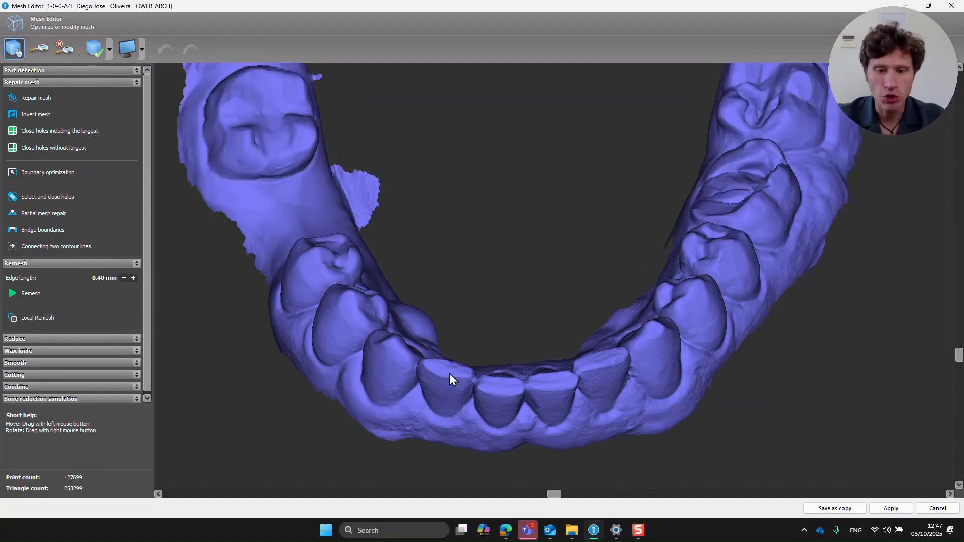
{"action": "scroll", "coordinate": [449, 373], "scroll_direction": "up", "scroll_amount": 2}
{"action": "left_click_drag", "start_coordinate": [959, 355], "coordinate": [874, 292]}
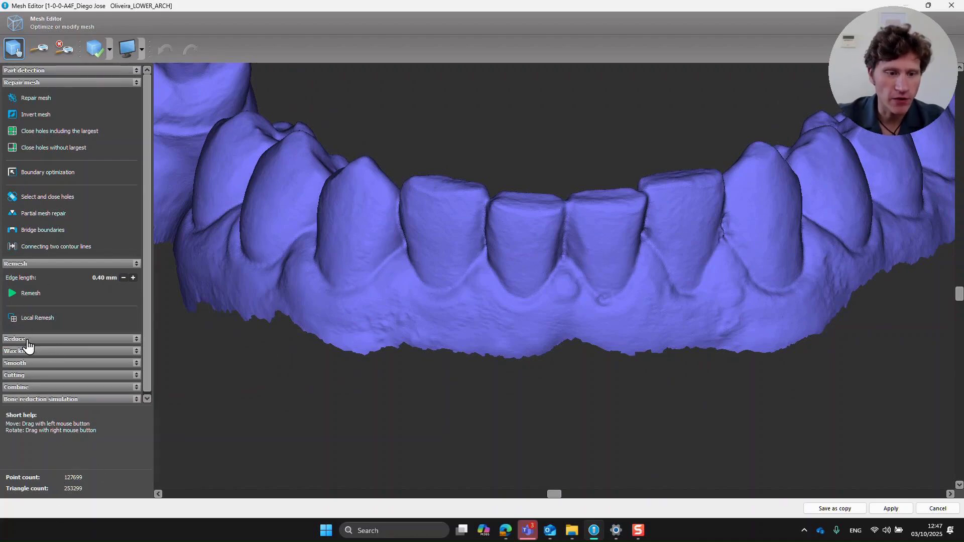
Remesh the whole lower arch with a 0.40 mm edge length and undo it, and repeat the trial with a 1.00 mm edge length.
{"action": "left_click", "coordinate": [30, 293]}
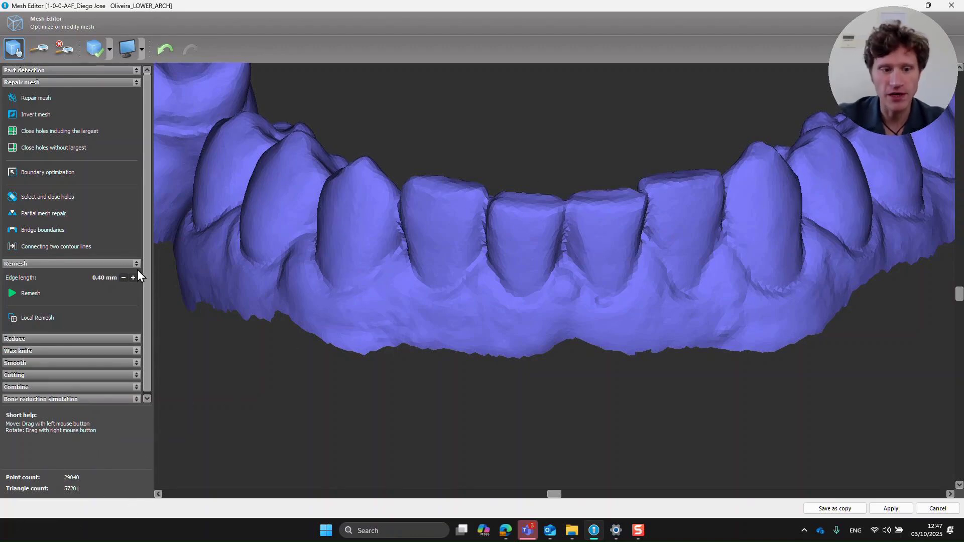
{"action": "left_click", "coordinate": [164, 50]}
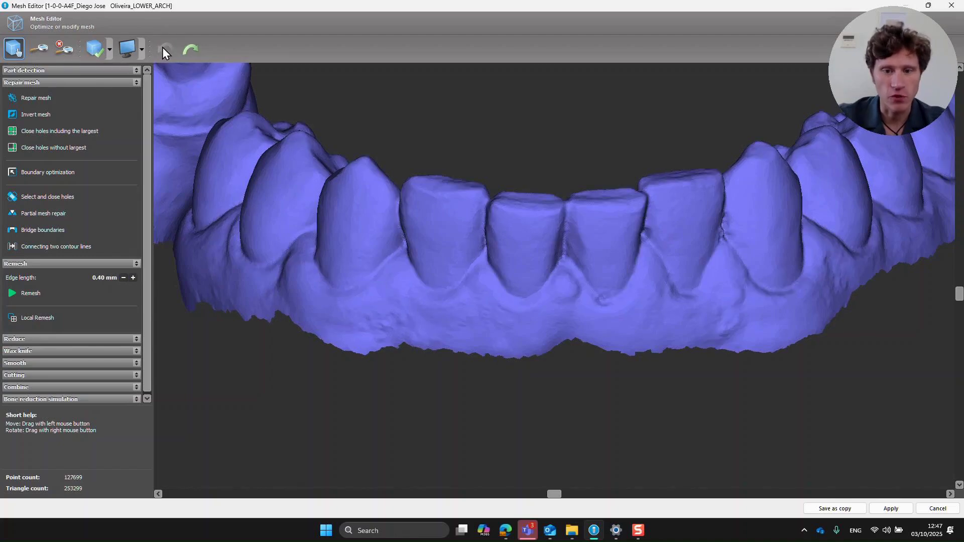
{"action": "left_click", "coordinate": [133, 278]}
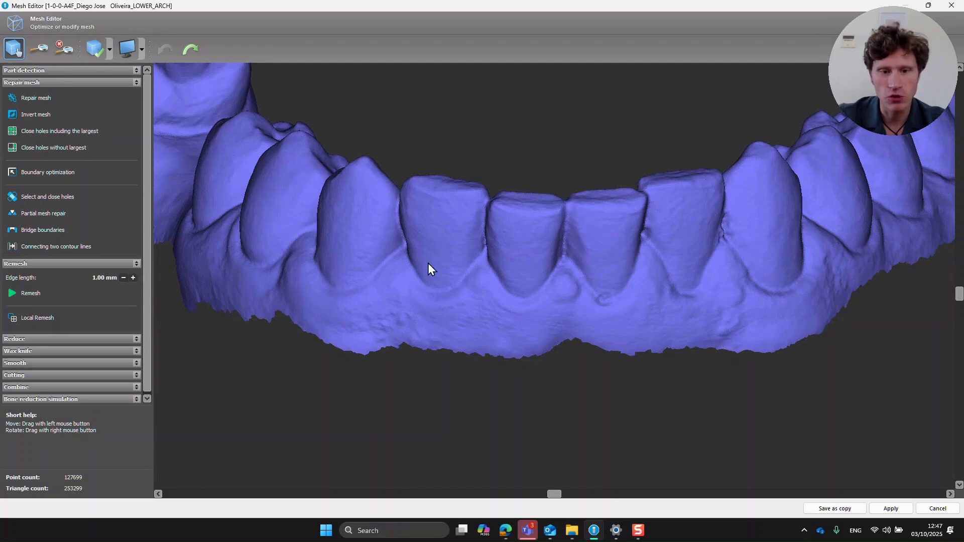
{"action": "left_click", "coordinate": [32, 294]}
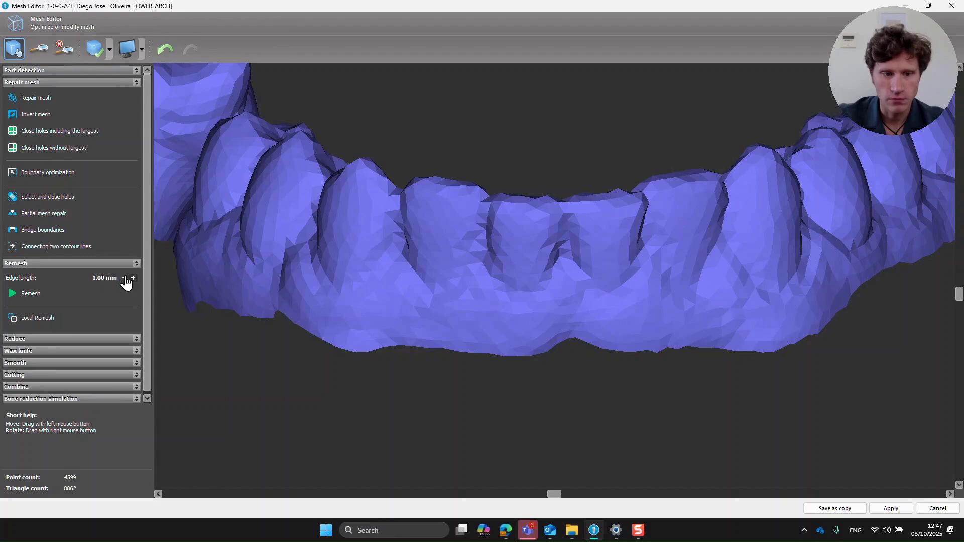
{"action": "left_click", "coordinate": [165, 49]}
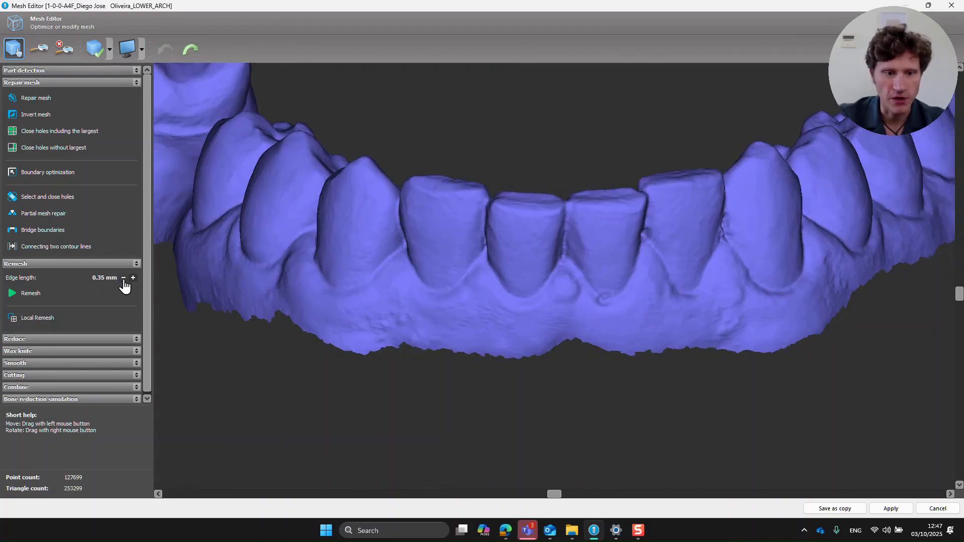
Remesh the lower arch with a 0.10 mm edge length and examine the front teeth and gum line up close.
{"action": "left_click", "coordinate": [18, 295]}
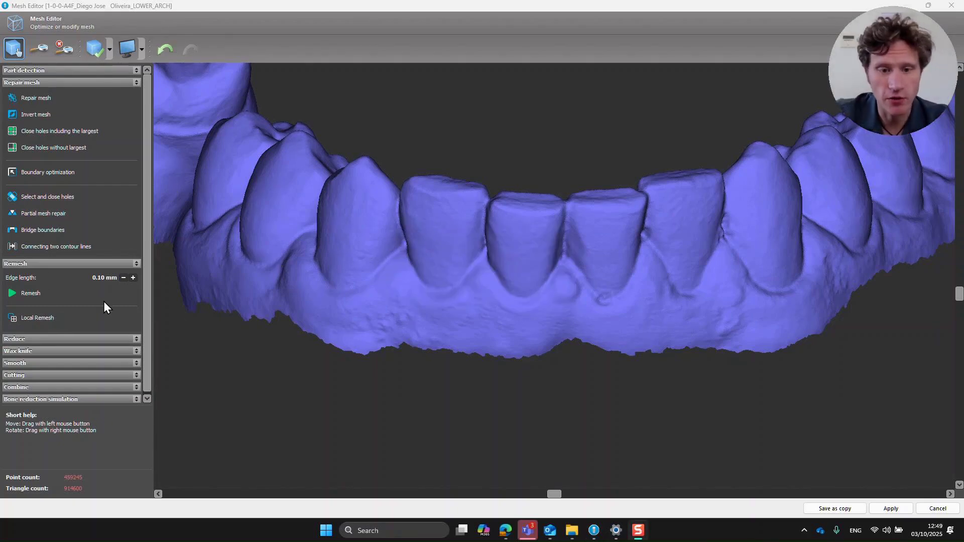
{"action": "right_click_drag", "start_coordinate": [455, 267], "coordinate": [423, 148]}
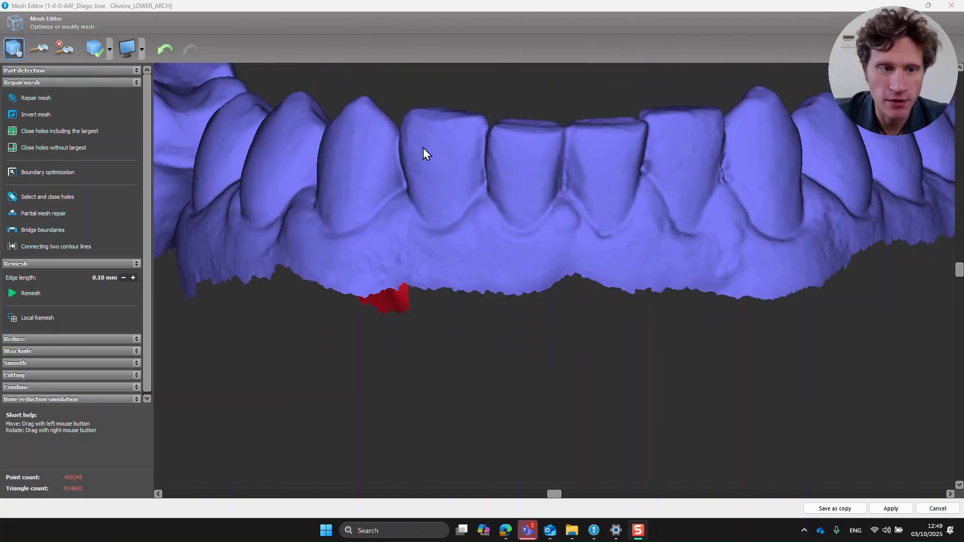
{"action": "left_click", "coordinate": [38, 49]}
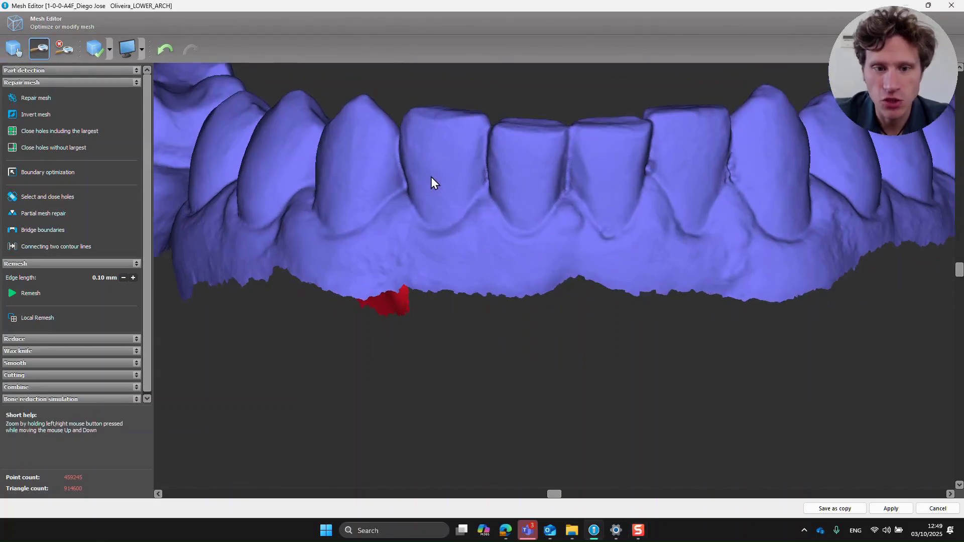
{"action": "scroll", "coordinate": [432, 177], "scroll_direction": "up", "scroll_amount": 3}
{"action": "scroll", "coordinate": [434, 177], "scroll_direction": "up", "scroll_amount": 3}
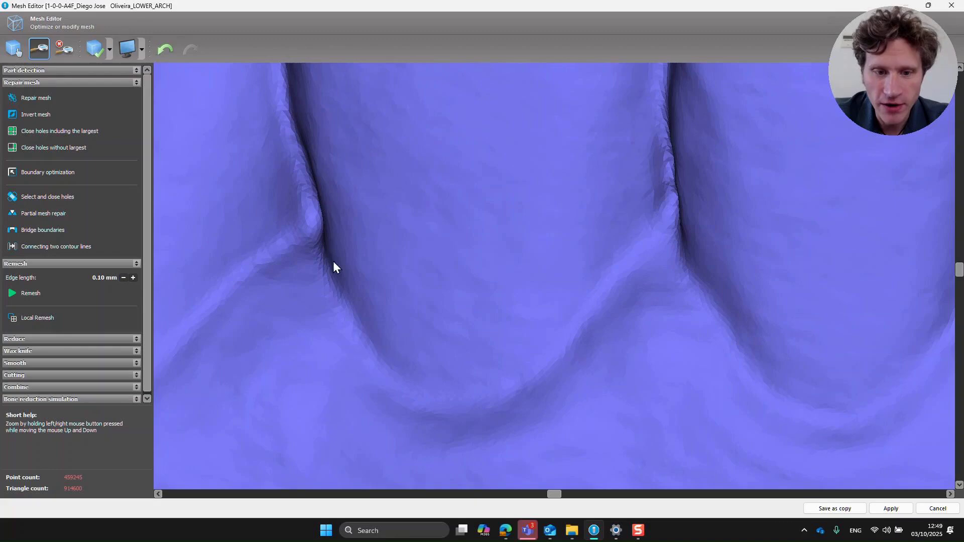
{"action": "scroll", "coordinate": [538, 271], "scroll_direction": "down", "scroll_amount": 5}
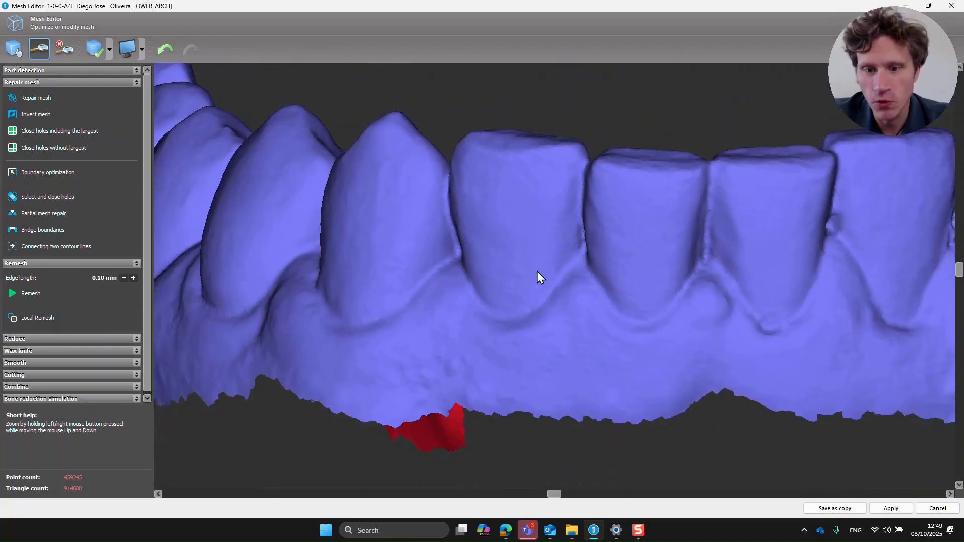
{"action": "scroll", "coordinate": [548, 266], "scroll_direction": "up", "scroll_amount": 2}
{"action": "scroll", "coordinate": [545, 263], "scroll_direction": "down", "scroll_amount": 4}
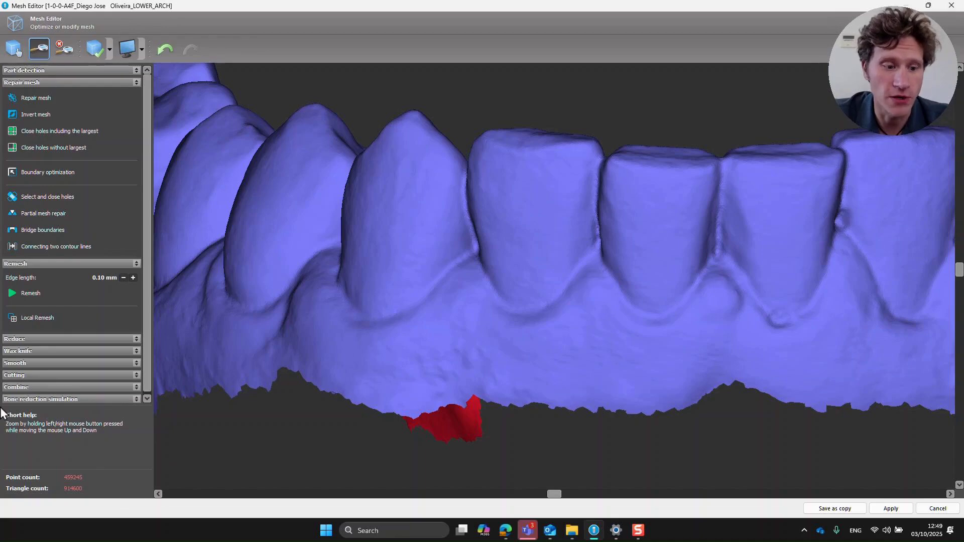
Remesh the whole lower arch with a 0.35 mm edge length and set the Local Remesh radius to 2.30 mm.
{"action": "left_click", "coordinate": [133, 278]}
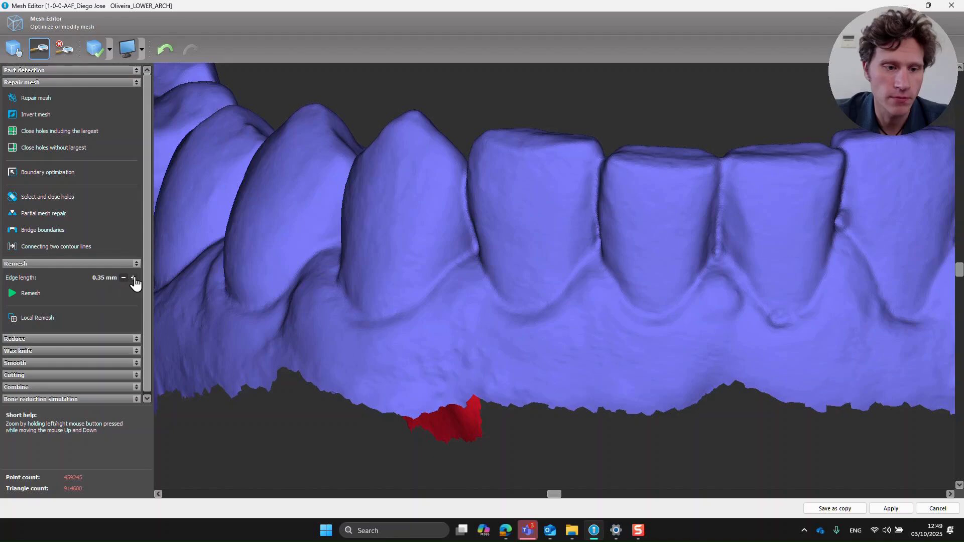
{"action": "left_click", "coordinate": [35, 318]}
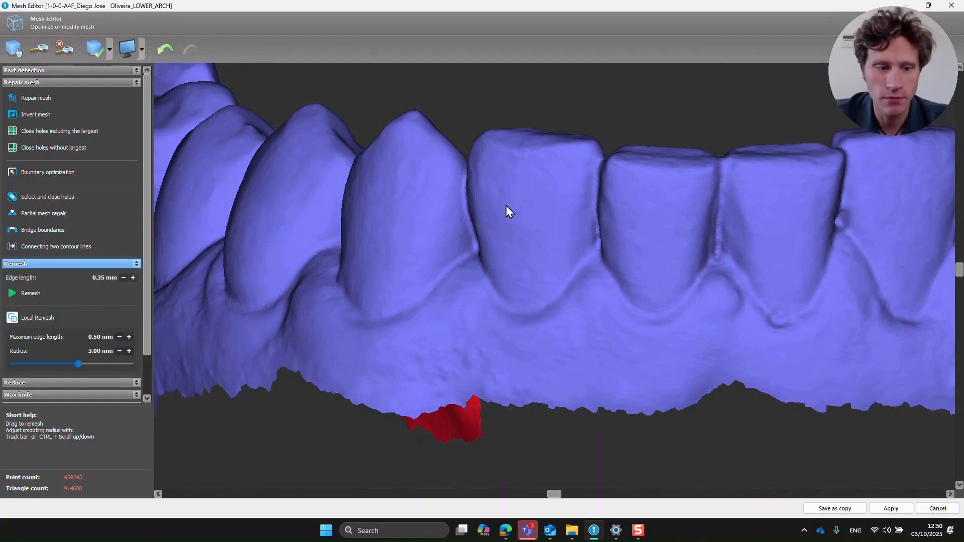
{"action": "left_click_drag", "start_coordinate": [79, 364], "coordinate": [60, 364]}
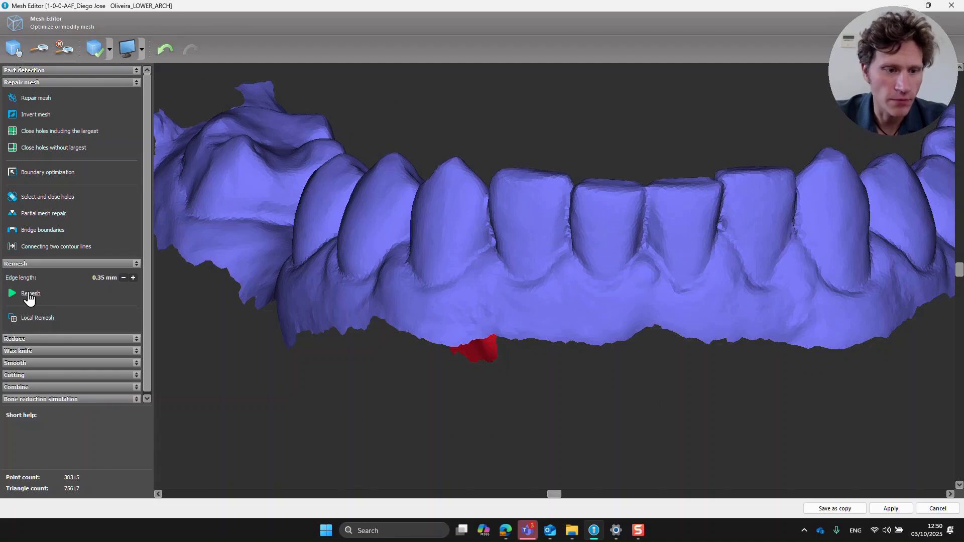
Apply Local Remesh strokes around the canine and neighbouring incisor, and on the molar with 0.75 mm maximum edge length and 3.00 mm radius.
{"action": "left_click", "coordinate": [35, 318]}
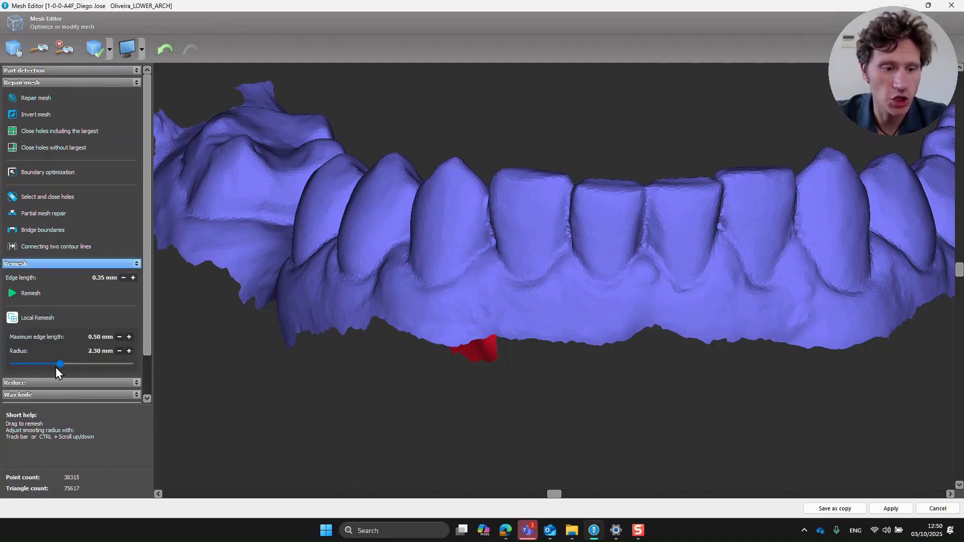
{"action": "mouse_move", "coordinate": [450, 216]}
{"action": "left_mouse_down"}
{"action": "mouse_move", "coordinate": [432, 259]}
{"action": "mouse_move", "coordinate": [458, 229]}
{"action": "mouse_move", "coordinate": [439, 211]}
{"action": "left_mouse_up"}
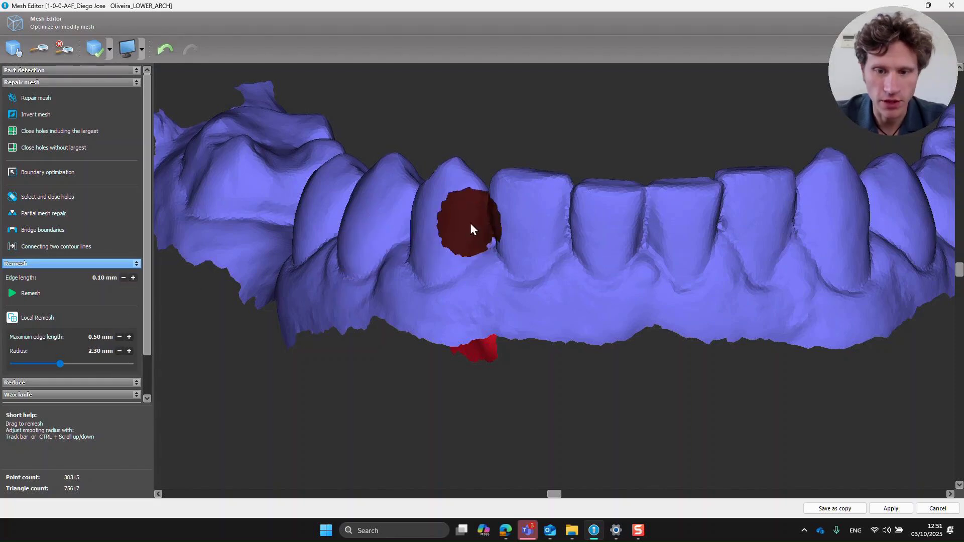
{"action": "left_click_drag", "start_coordinate": [469, 231], "coordinate": [448, 283]}
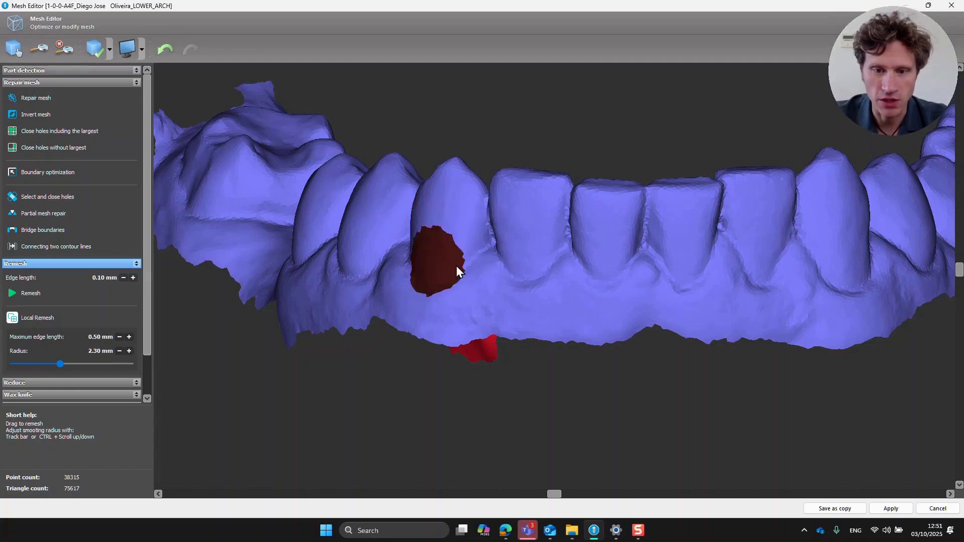
{"action": "left_click_drag", "start_coordinate": [479, 223], "coordinate": [490, 234]}
{"action": "left_click_drag", "start_coordinate": [512, 264], "coordinate": [557, 255]}
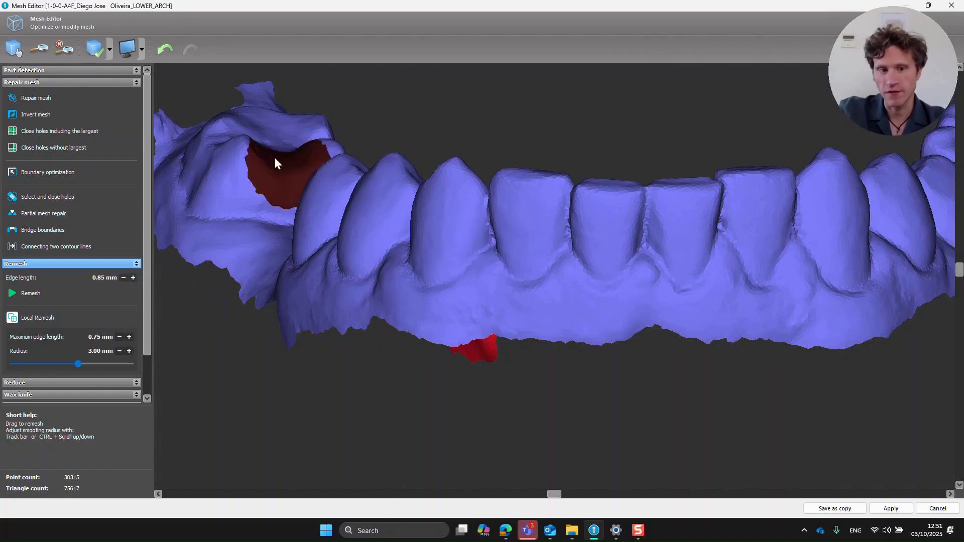
{"action": "left_click", "coordinate": [274, 158]}
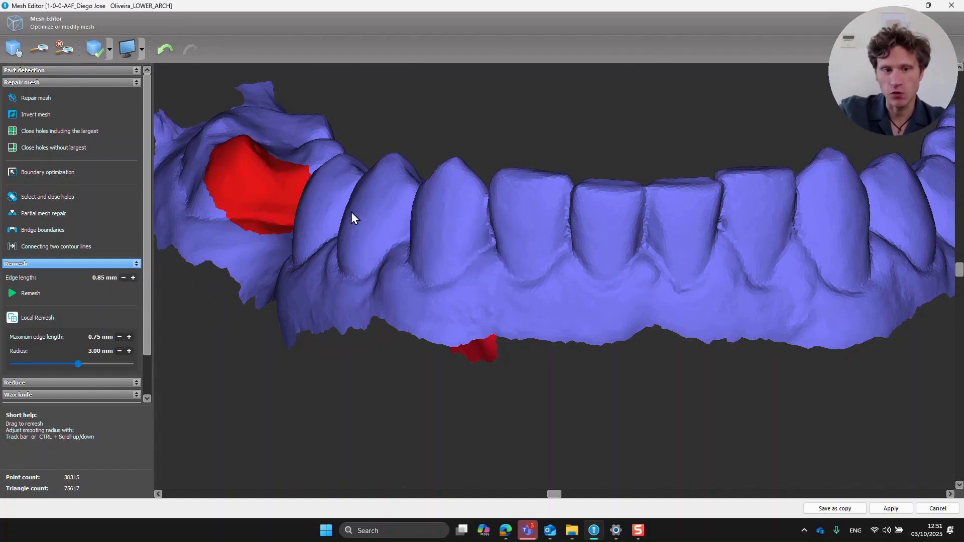
{"action": "scroll", "coordinate": [34, 345], "scroll_direction": "down", "scroll_amount": 1}
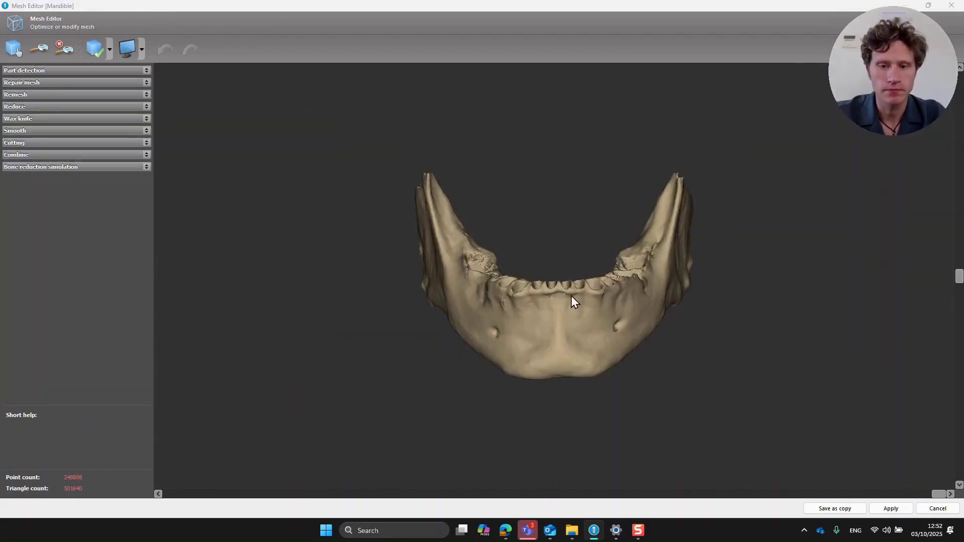
Reduce the mandible's triangle mesh to 57 %.
{"action": "scroll", "coordinate": [562, 302], "scroll_direction": "up", "scroll_amount": 3}
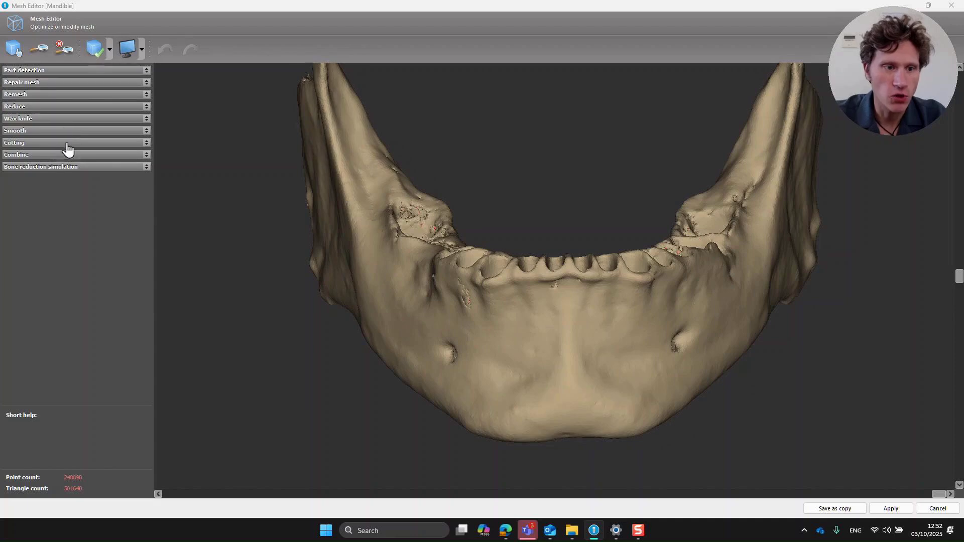
{"action": "left_click", "coordinate": [80, 107]}
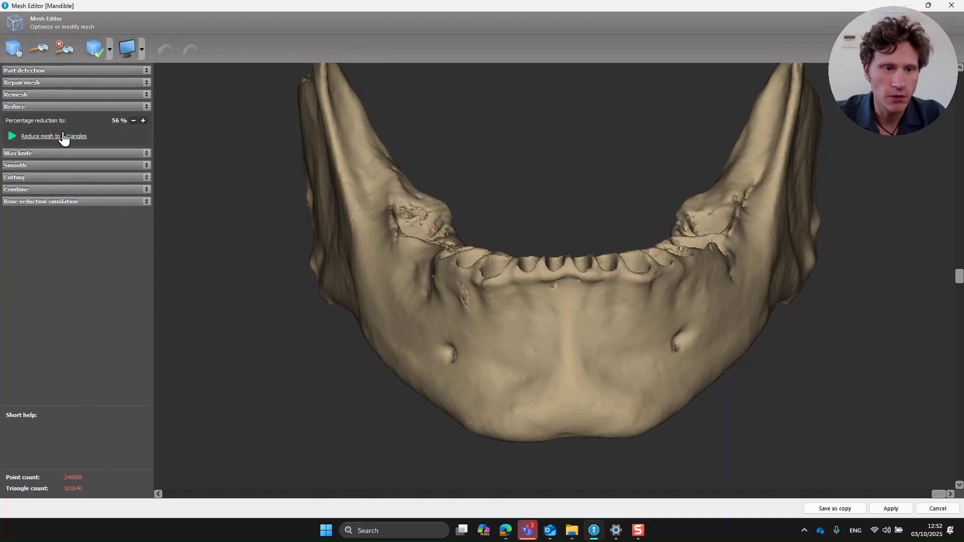
{"action": "scroll", "coordinate": [603, 337], "scroll_direction": "up", "scroll_amount": 3}
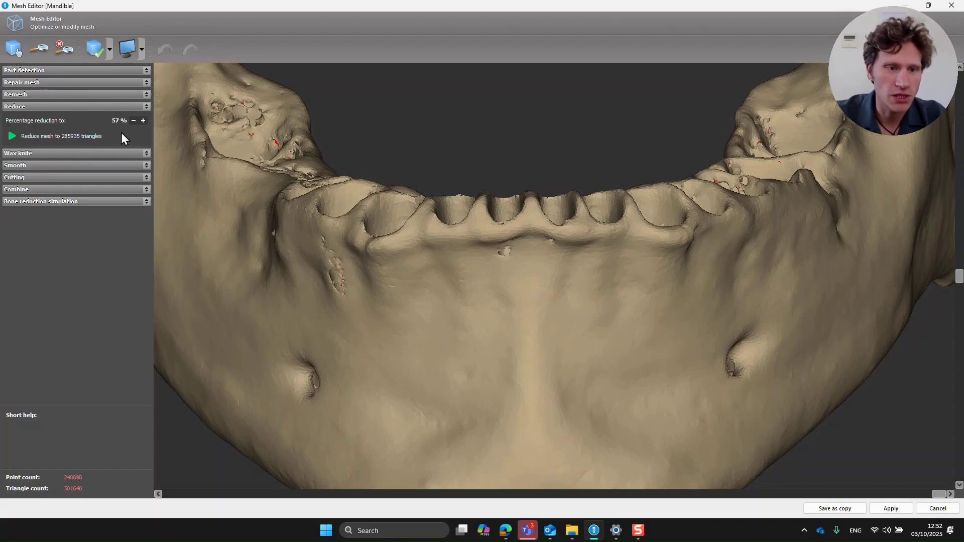
{"action": "left_click", "coordinate": [50, 137]}
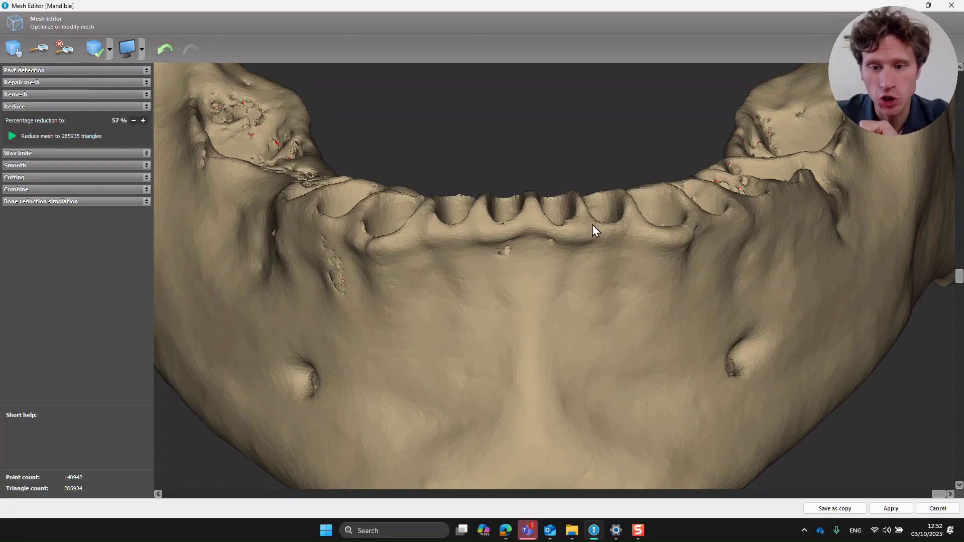
Repeat the 57 % reduction on the mandible several more times to coarsen it, and undo all the reductions.
{"action": "left_click", "coordinate": [75, 137]}
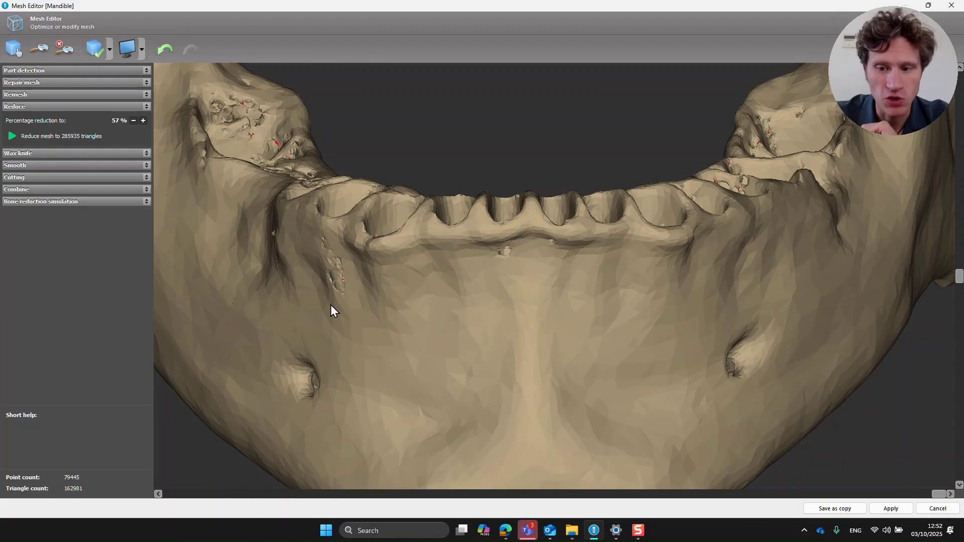
{"action": "left_click", "coordinate": [43, 136]}
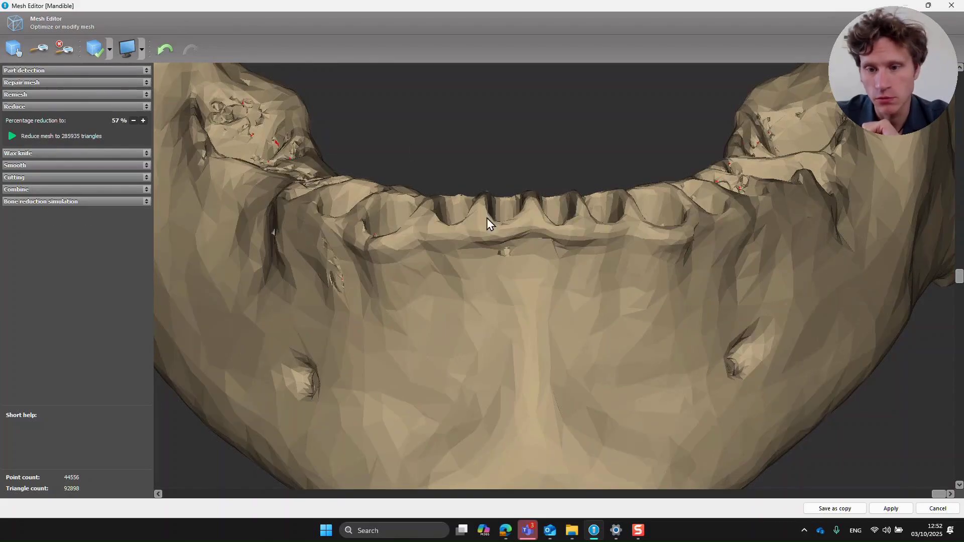
{"action": "left_click", "coordinate": [64, 137]}
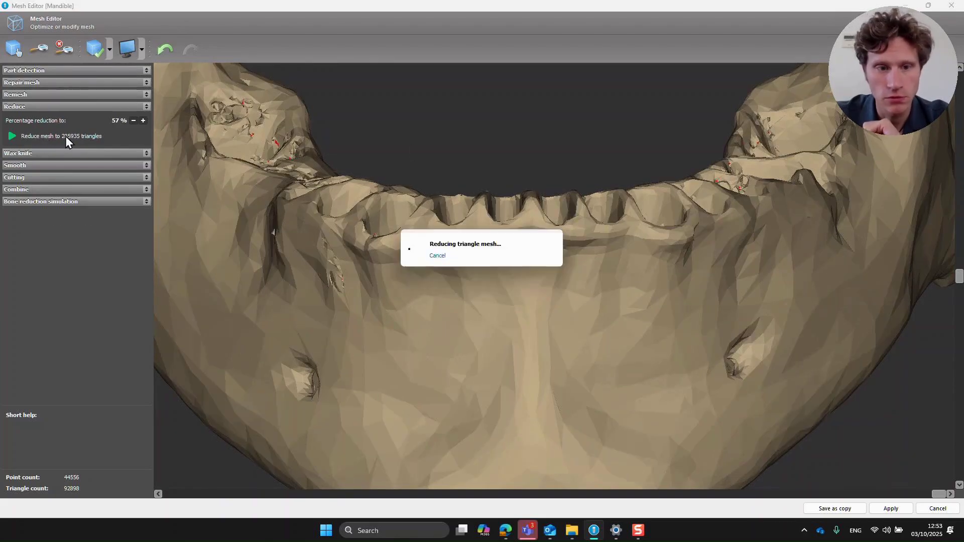
{"action": "left_click", "coordinate": [163, 51]}
{"action": "left_click", "coordinate": [163, 51]}
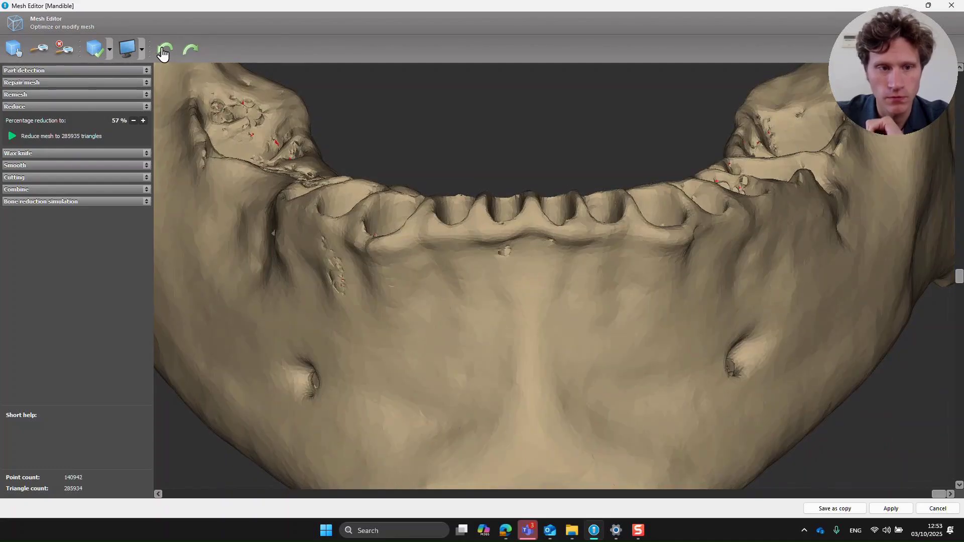
Reduce the original mandible mesh to 67 % and apply the changes.
{"action": "left_click", "coordinate": [143, 121]}
{"action": "left_click", "coordinate": [143, 120]}
{"action": "left_click", "coordinate": [143, 121]}
{"action": "left_click", "coordinate": [143, 120]}
{"action": "left_click", "coordinate": [143, 120]}
{"action": "left_click", "coordinate": [143, 121]}
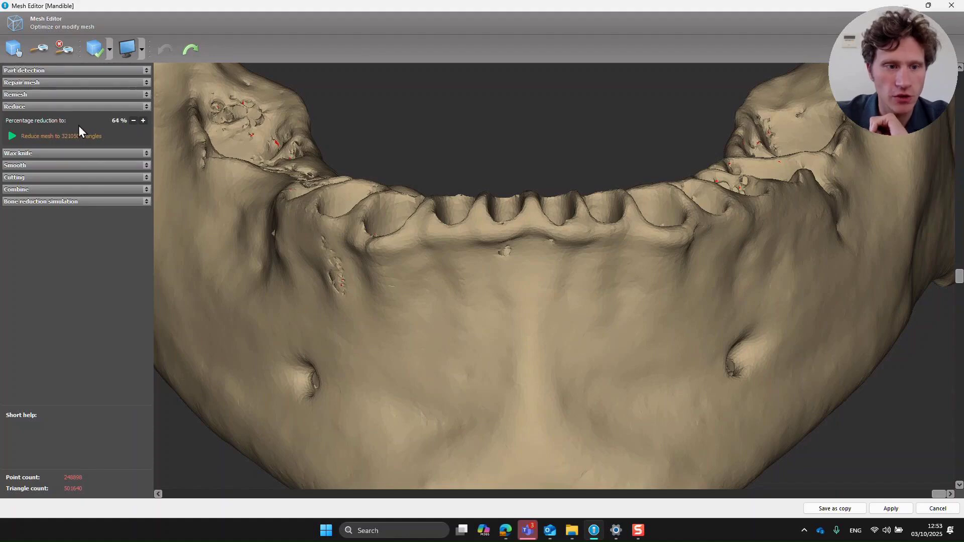
{"action": "left_click", "coordinate": [143, 120]}
{"action": "left_click", "coordinate": [143, 120]}
{"action": "left_click", "coordinate": [143, 121]}
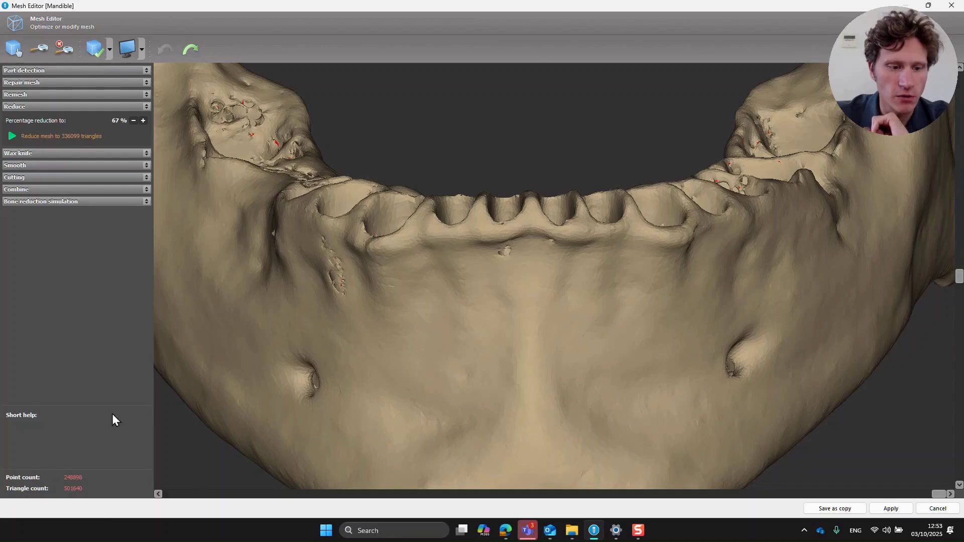
{"action": "left_click", "coordinate": [80, 136]}
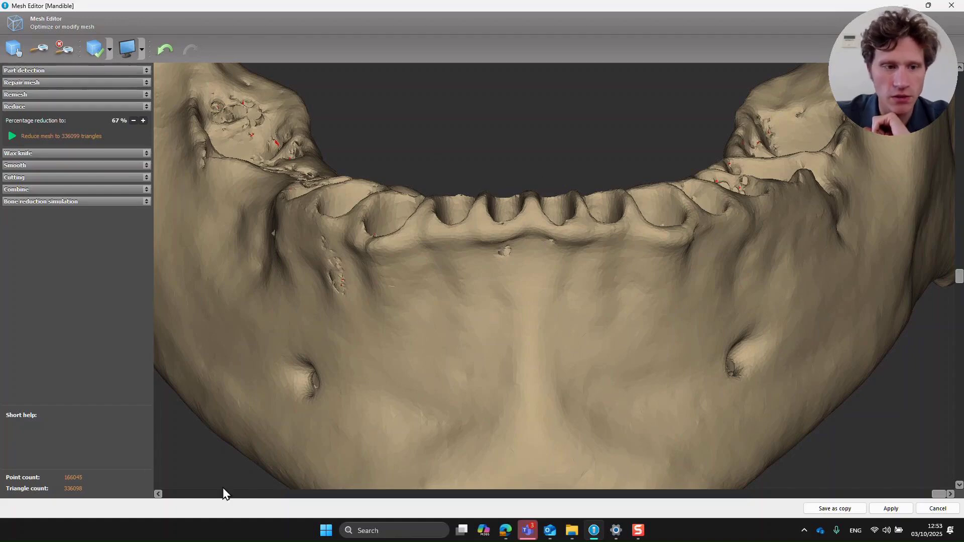
{"action": "left_click", "coordinate": [891, 509]}
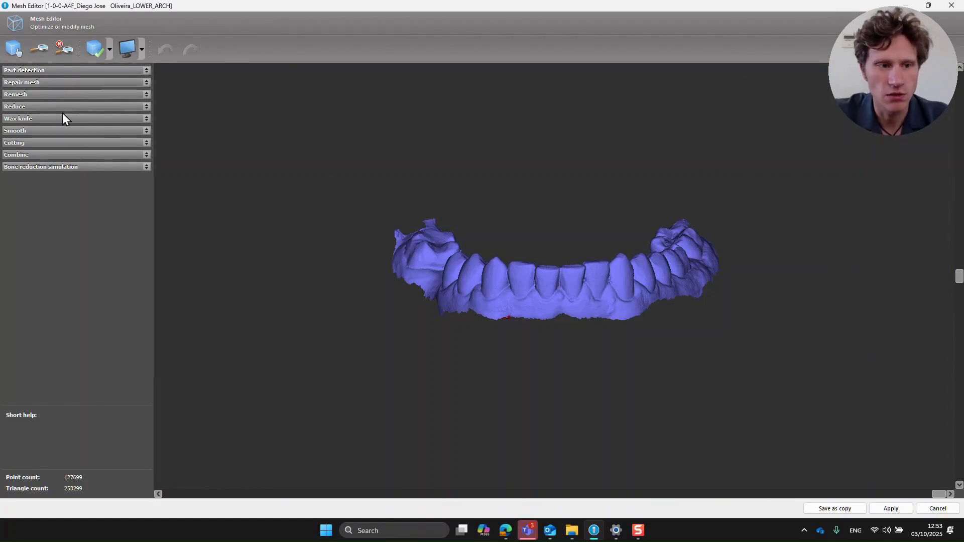
Deform the premolar beside the gap up and down with the Wax knife at amplitude 15, 2.90 mm inner and 4.90 mm outer radius.
{"action": "left_click", "coordinate": [64, 117]}
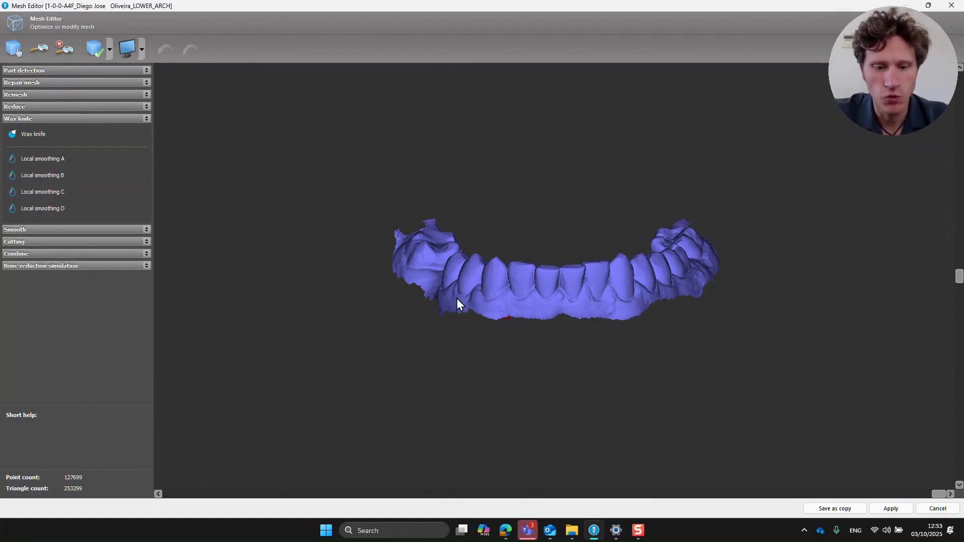
{"action": "scroll", "coordinate": [456, 298], "scroll_direction": "up", "scroll_amount": 5}
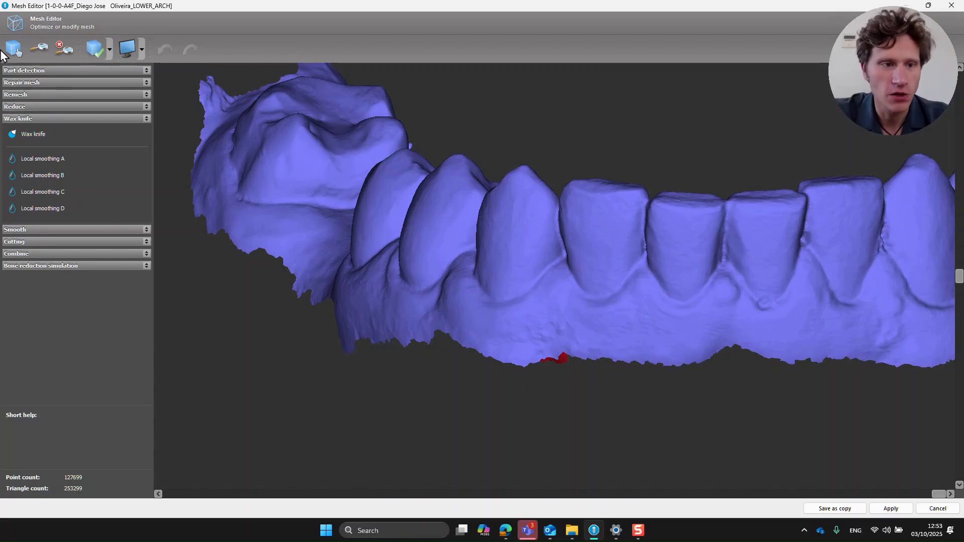
{"action": "left_click", "coordinate": [13, 49]}
{"action": "right_click_drag", "start_coordinate": [467, 215], "coordinate": [527, 452]}
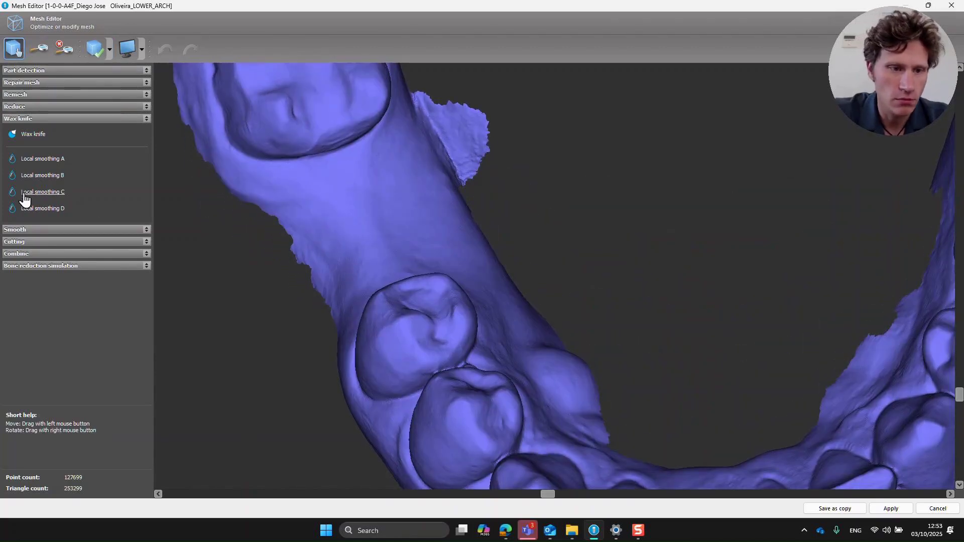
{"action": "left_click", "coordinate": [33, 137]}
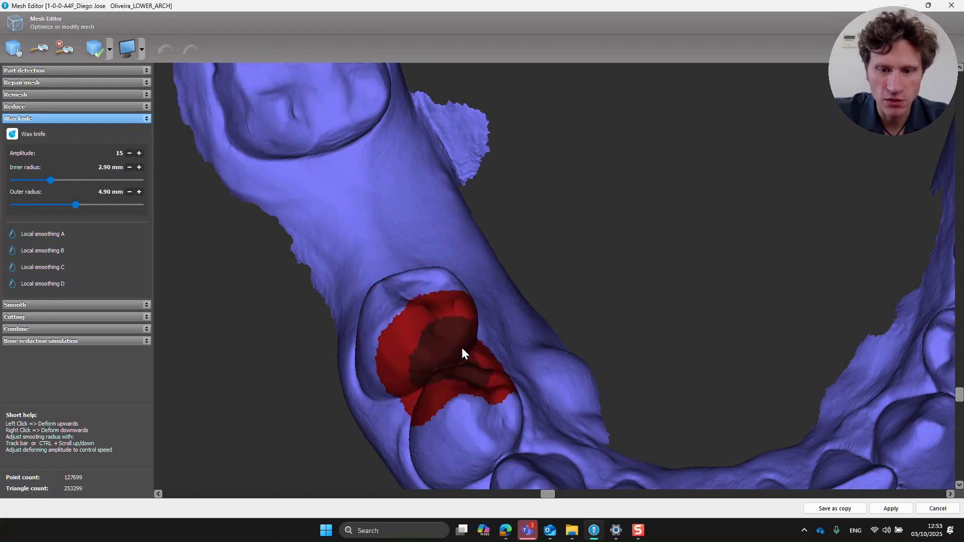
{"action": "mouse_move", "coordinate": [462, 348]}
{"action": "left_mouse_down"}
{"action": "mouse_move", "coordinate": [481, 321]}
{"action": "mouse_move", "coordinate": [443, 285]}
{"action": "mouse_move", "coordinate": [418, 287]}
{"action": "mouse_move", "coordinate": [415, 262]}
{"action": "mouse_move", "coordinate": [449, 297]}
{"action": "left_mouse_up"}
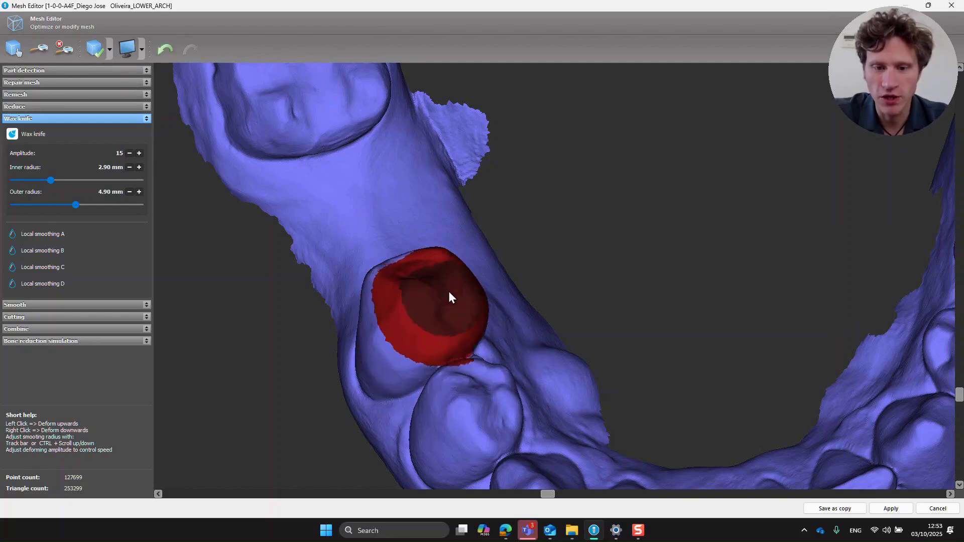
{"action": "right_click_drag", "start_coordinate": [478, 319], "coordinate": [466, 321]}
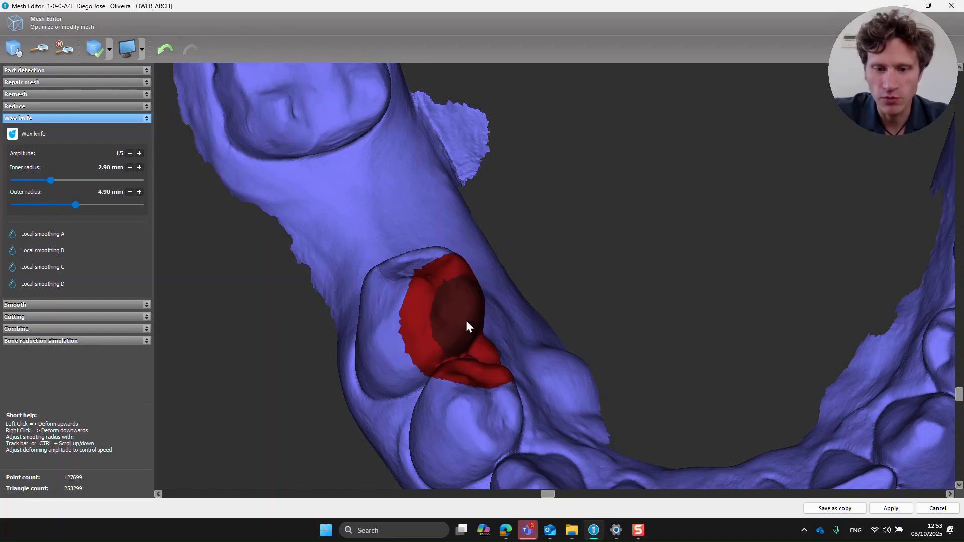
{"action": "mouse_move", "coordinate": [445, 259]}
{"action": "right_mouse_down"}
{"action": "mouse_move", "coordinate": [439, 277]}
{"action": "mouse_move", "coordinate": [381, 271]}
{"action": "mouse_move", "coordinate": [403, 339]}
{"action": "mouse_move", "coordinate": [433, 333]}
{"action": "mouse_move", "coordinate": [457, 311]}
{"action": "mouse_move", "coordinate": [448, 317]}
{"action": "right_mouse_up"}
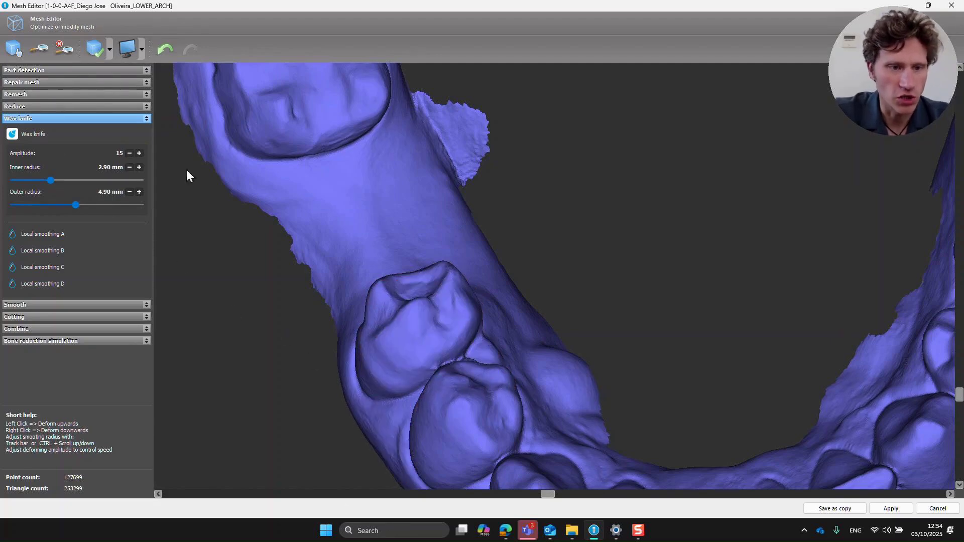
Even out the deformed premolar cusps with Local smoothing A at a 3.50 mm radius.
{"action": "left_click_drag", "start_coordinate": [959, 399], "coordinate": [910, 316]}
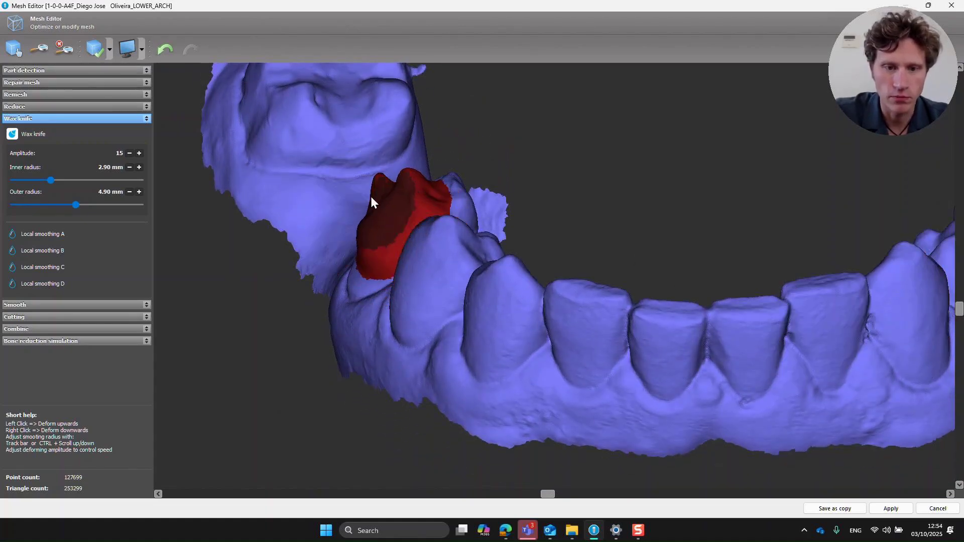
{"action": "left_click", "coordinate": [31, 237]}
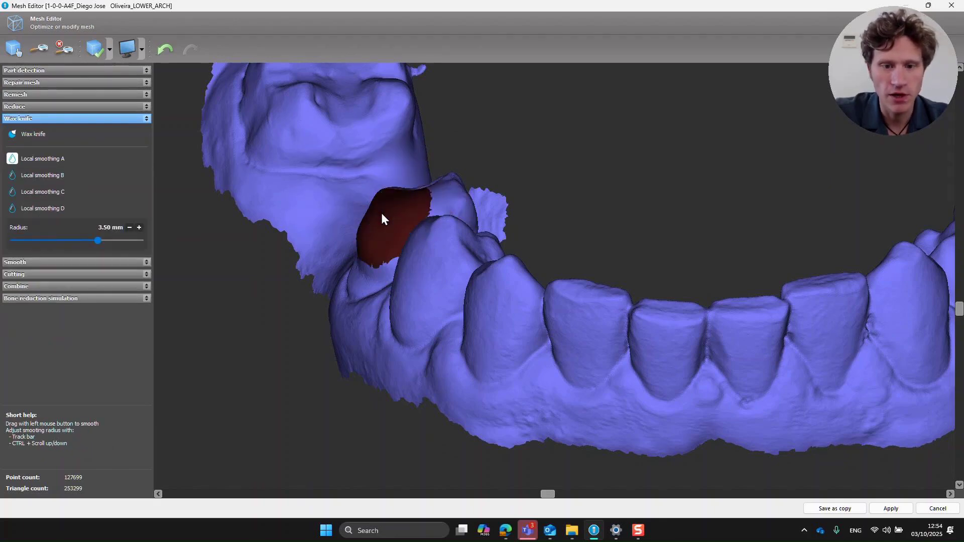
{"action": "mouse_move", "coordinate": [442, 213]}
{"action": "left_mouse_down"}
{"action": "mouse_move", "coordinate": [439, 179]}
{"action": "mouse_move", "coordinate": [396, 195]}
{"action": "left_mouse_up"}
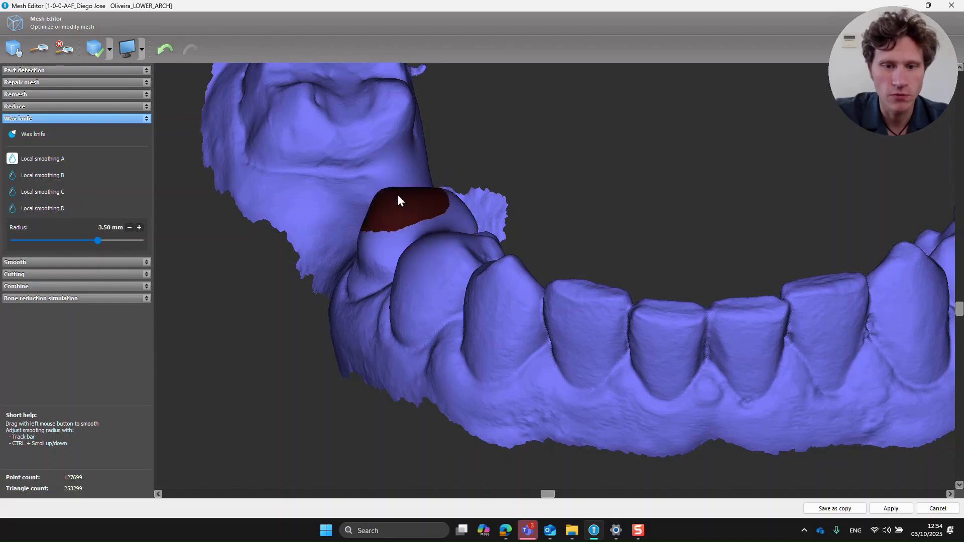
Smooth the occlusal surfaces of the two premolars behind the canine with Local smoothing B at a 3.50 mm radius.
{"action": "left_click", "coordinate": [36, 178]}
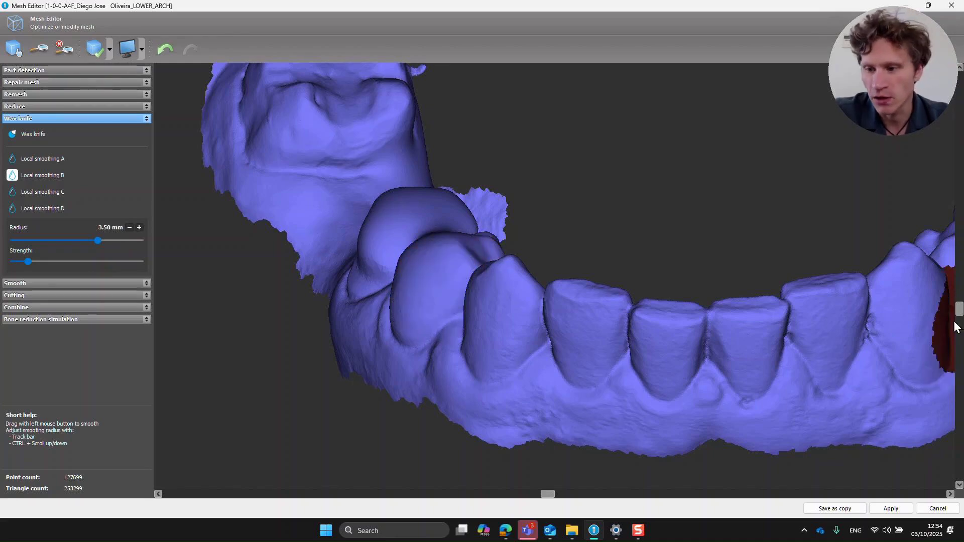
{"action": "left_click_drag", "start_coordinate": [959, 308], "coordinate": [959, 397]}
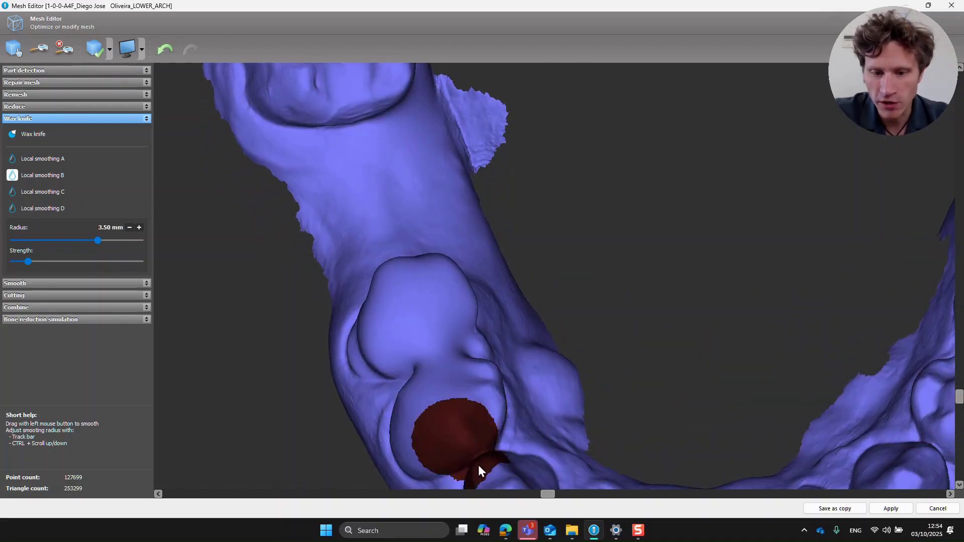
{"action": "left_click", "coordinate": [18, 55]}
{"action": "left_click_drag", "start_coordinate": [681, 347], "coordinate": [566, 178]}
{"action": "left_click_drag", "start_coordinate": [367, 291], "coordinate": [369, 297]}
{"action": "left_click", "coordinate": [35, 175]}
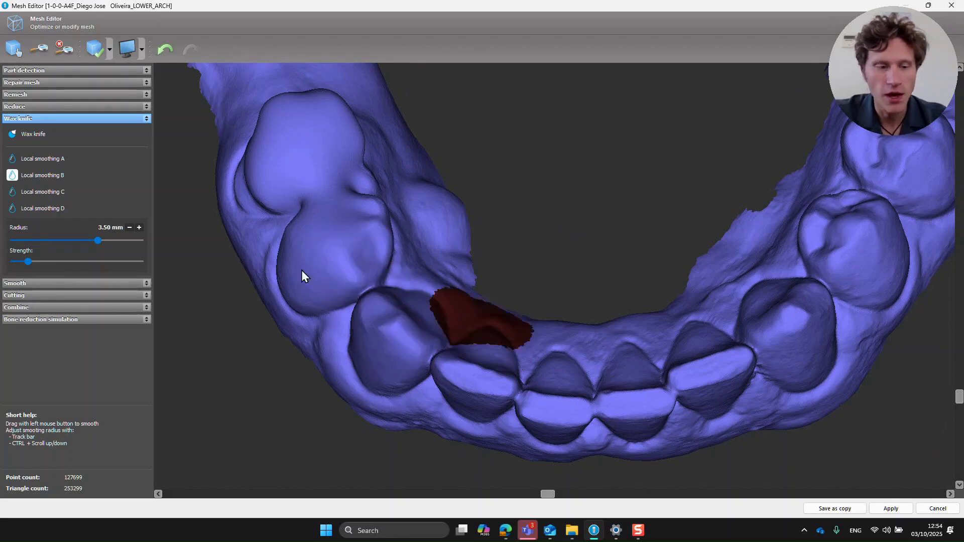
Flatten the first premolar on the opposite side of the arch with Local smoothing C at a 3.50 mm radius.
{"action": "left_click", "coordinate": [42, 198]}
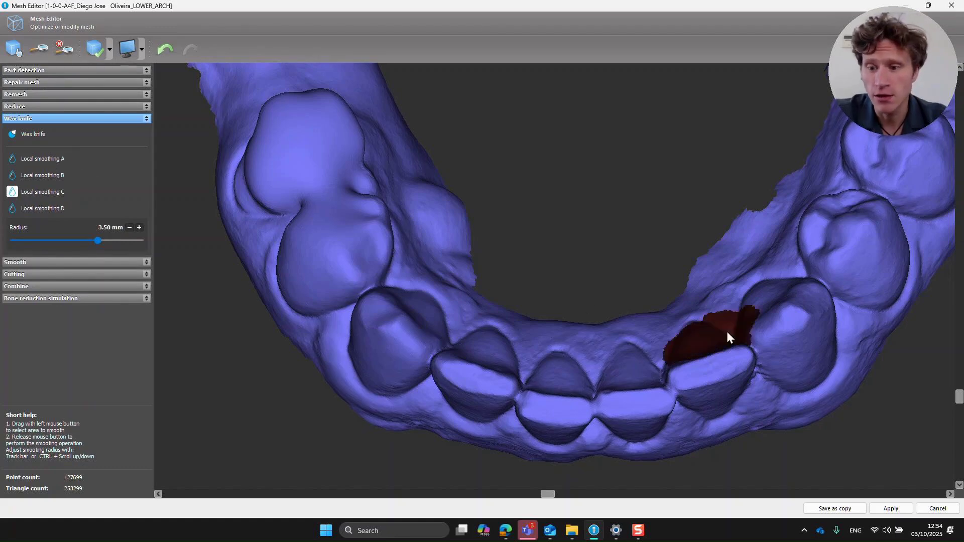
{"action": "mouse_move", "coordinate": [863, 225]}
{"action": "left_mouse_down"}
{"action": "mouse_move", "coordinate": [846, 217]}
{"action": "mouse_move", "coordinate": [865, 221]}
{"action": "mouse_move", "coordinate": [841, 257]}
{"action": "left_mouse_up"}
{"action": "left_click_drag", "start_coordinate": [884, 248], "coordinate": [883, 256]}
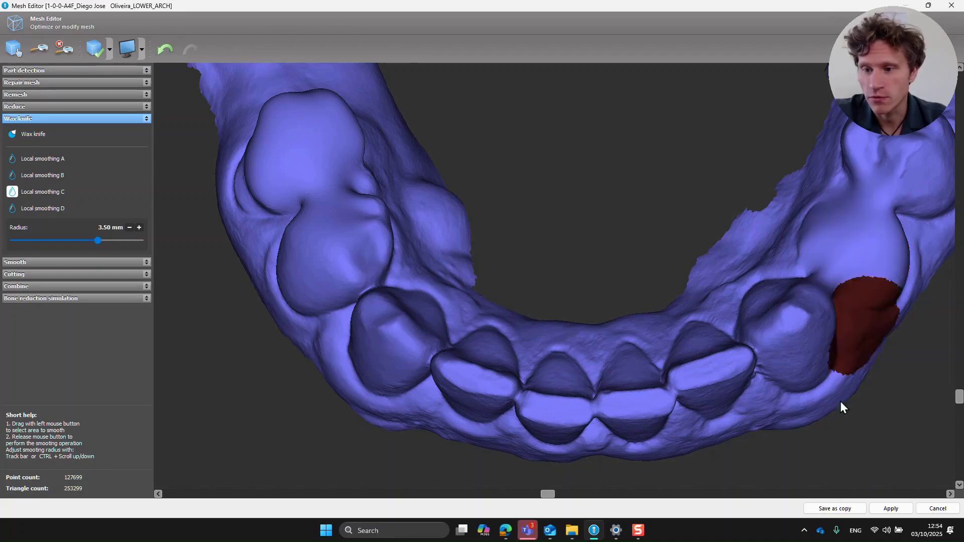
Apply Local smoothing D strokes with a 3.50 mm radius on the first premolar and around the opposite canine.
{"action": "left_click", "coordinate": [50, 211]}
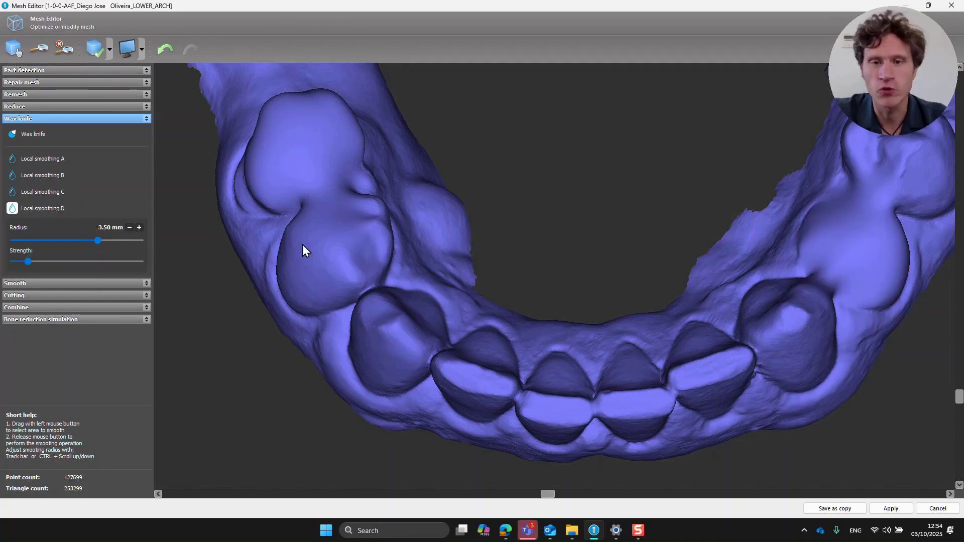
{"action": "left_click_drag", "start_coordinate": [302, 245], "coordinate": [263, 247]}
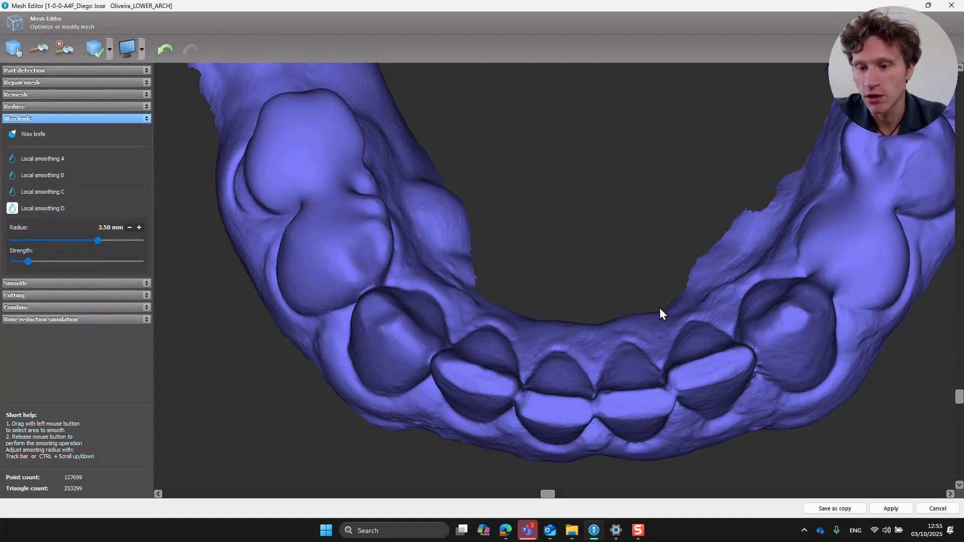
{"action": "mouse_move", "coordinate": [660, 311]}
{"action": "left_mouse_down"}
{"action": "mouse_move", "coordinate": [769, 327]}
{"action": "mouse_move", "coordinate": [769, 342]}
{"action": "mouse_move", "coordinate": [786, 311]}
{"action": "mouse_move", "coordinate": [762, 307]}
{"action": "mouse_move", "coordinate": [789, 346]}
{"action": "mouse_move", "coordinate": [790, 312]}
{"action": "mouse_move", "coordinate": [799, 340]}
{"action": "mouse_move", "coordinate": [751, 301]}
{"action": "mouse_move", "coordinate": [796, 338]}
{"action": "left_mouse_up"}
Smooth the whole lower arch mesh with the Laplacian smoothing weak method.
{"action": "left_click", "coordinate": [43, 284]}
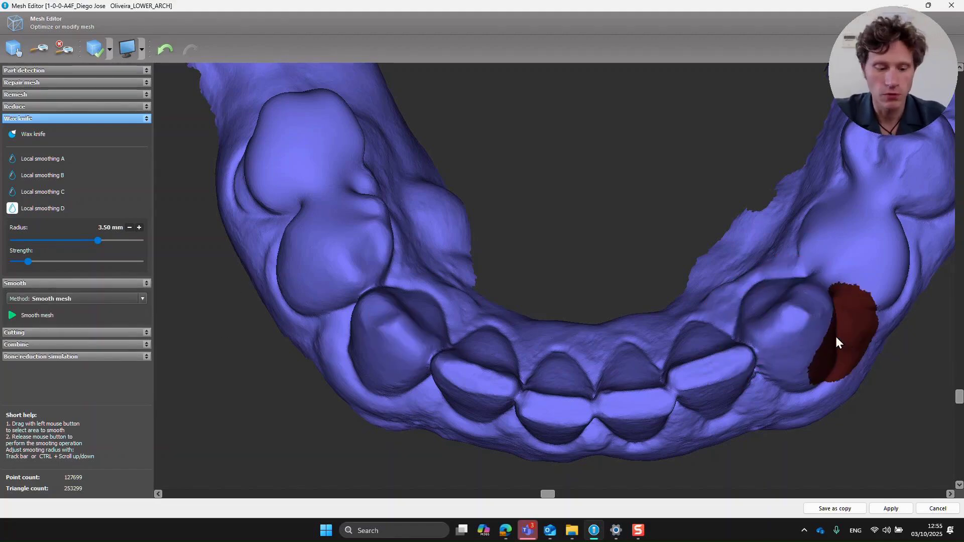
{"action": "scroll", "coordinate": [834, 333], "scroll_direction": "down", "scroll_amount": 5}
{"action": "left_click", "coordinate": [14, 49]}
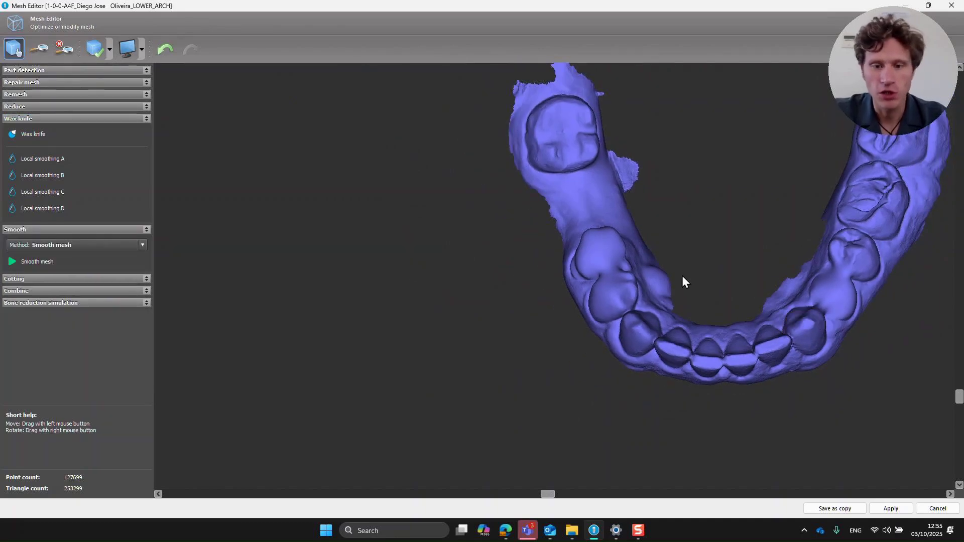
{"action": "right_click_drag", "start_coordinate": [682, 279], "coordinate": [597, 247]}
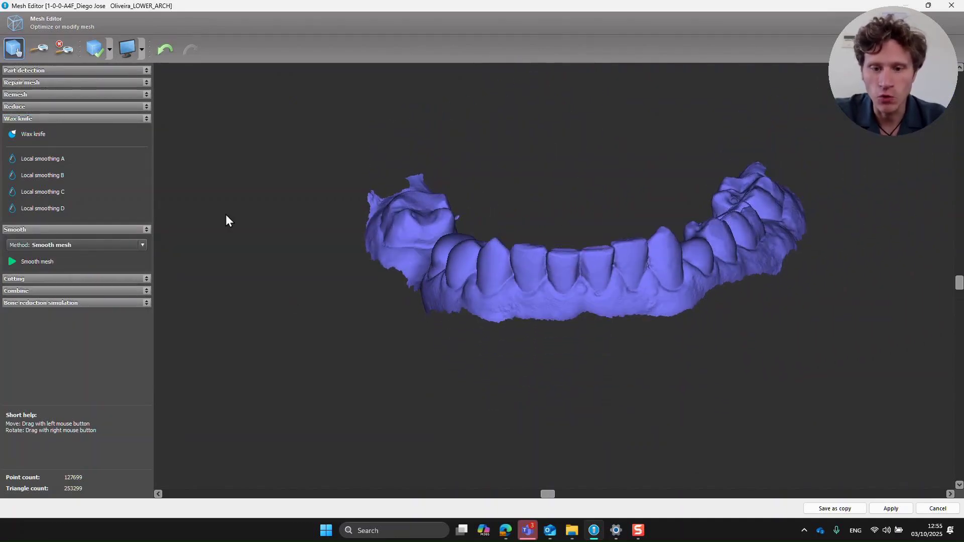
{"action": "left_click", "coordinate": [67, 244]}
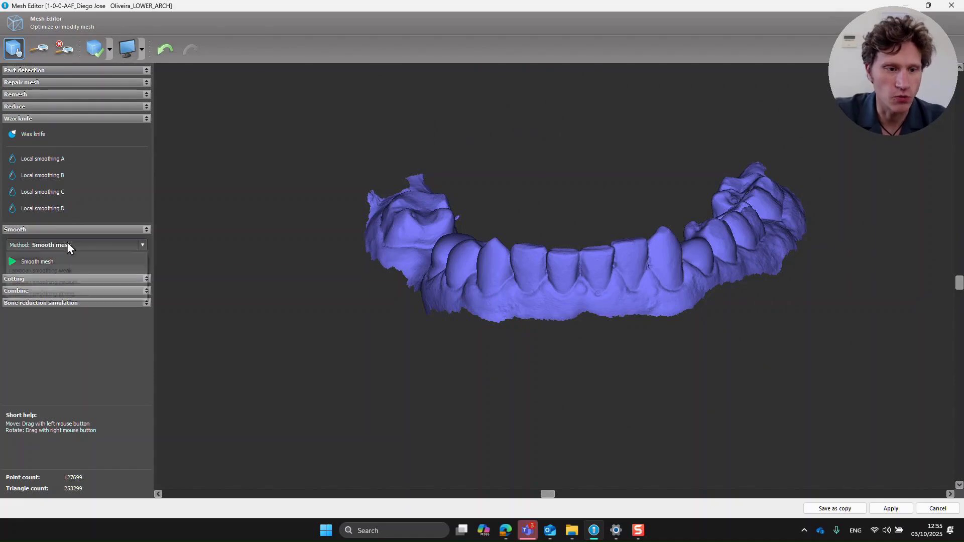
{"action": "left_click", "coordinate": [81, 271]}
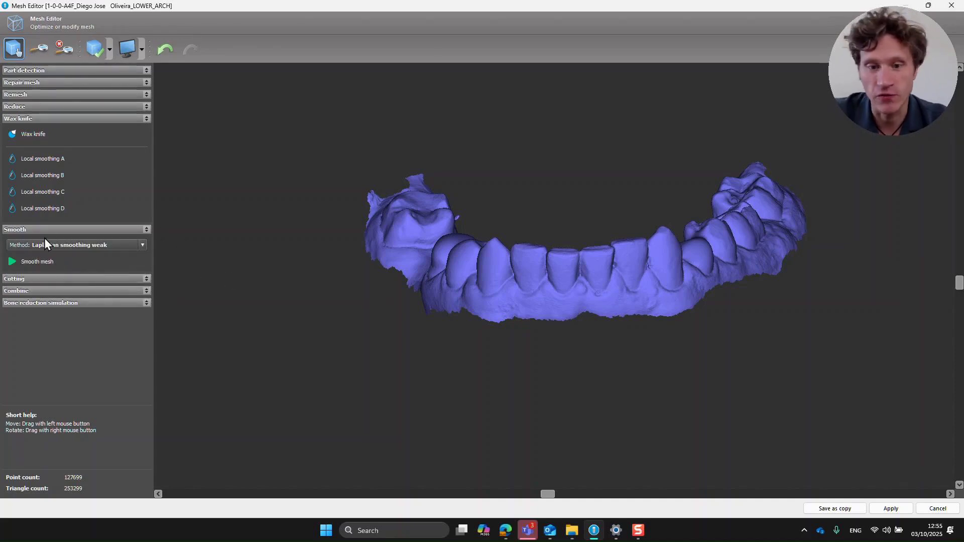
{"action": "left_click", "coordinate": [37, 262]}
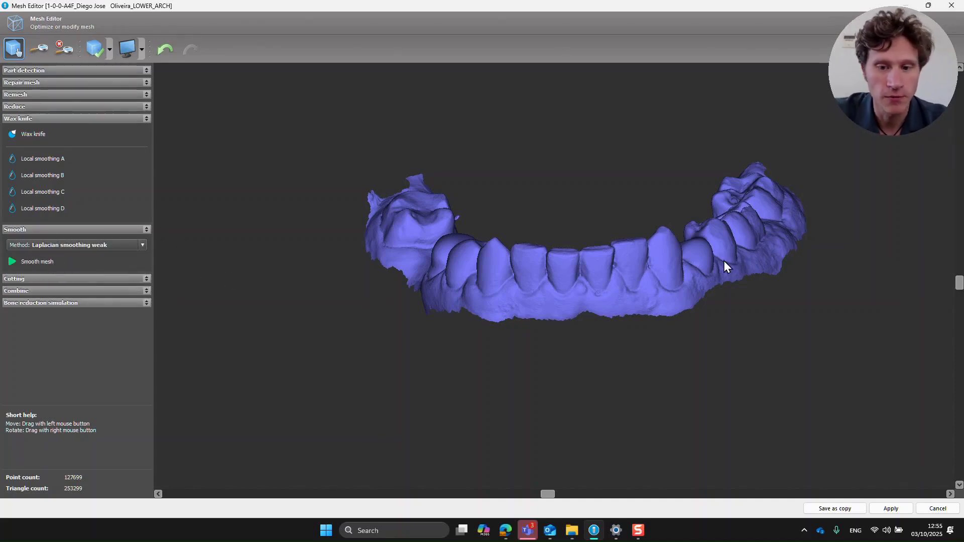
Smooth the whole arch mesh again with the Laplacian smoothing medium method.
{"action": "scroll", "coordinate": [621, 281], "scroll_direction": "up", "scroll_amount": 3}
{"action": "scroll", "coordinate": [572, 275], "scroll_direction": "up", "scroll_amount": 3}
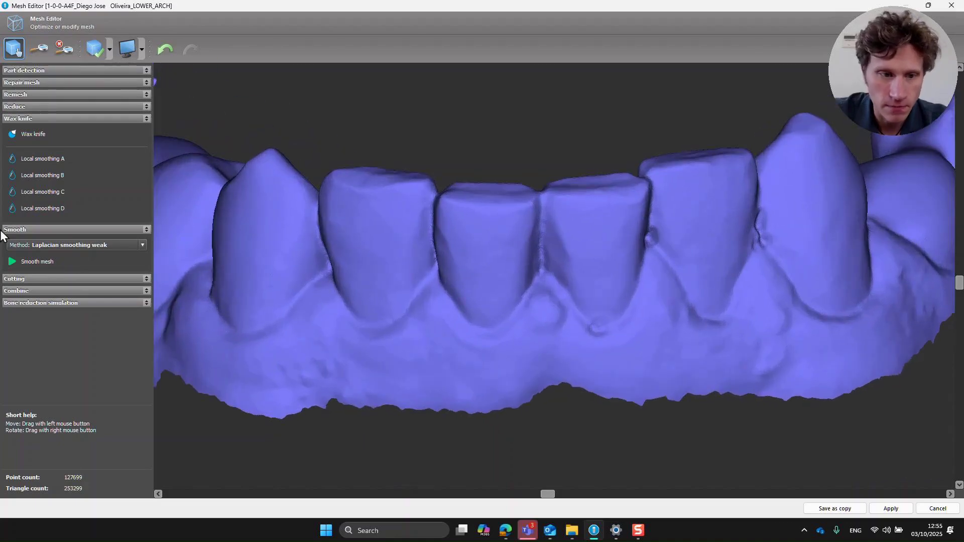
{"action": "left_click", "coordinate": [73, 245]}
{"action": "left_click", "coordinate": [76, 279]}
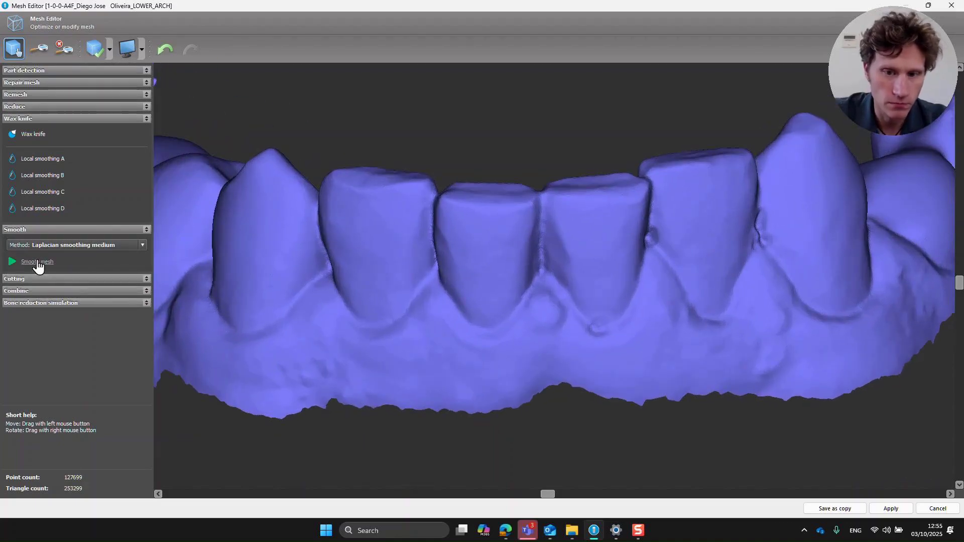
Smooth the arch mesh with the Laplacian smoothing strong method and inspect the premolars and incisors up close.
{"action": "left_click", "coordinate": [83, 245]}
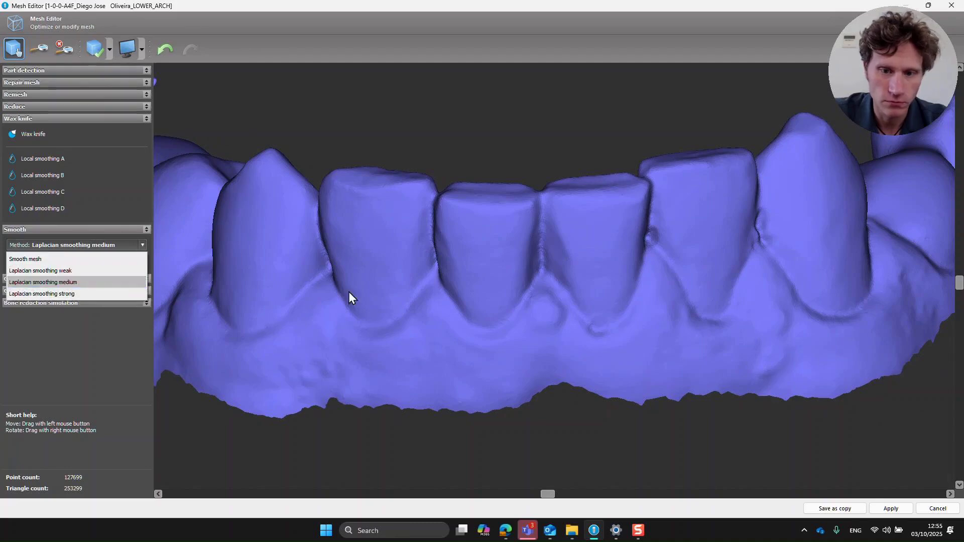
{"action": "left_click", "coordinate": [47, 295]}
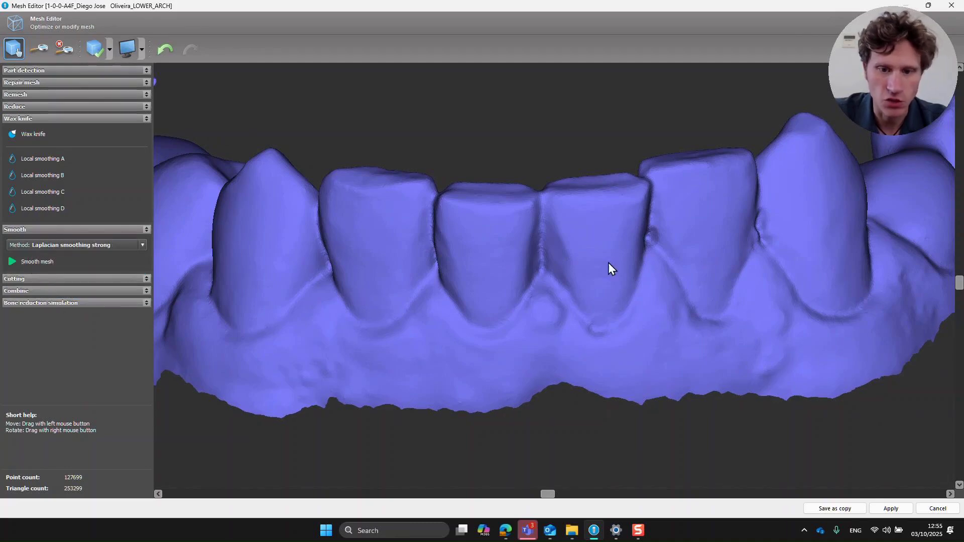
{"action": "scroll", "coordinate": [660, 220], "scroll_direction": "down", "scroll_amount": 4}
{"action": "right_click_drag", "start_coordinate": [659, 220], "coordinate": [618, 334]}
{"action": "scroll", "coordinate": [451, 285], "scroll_direction": "up", "scroll_amount": 6}
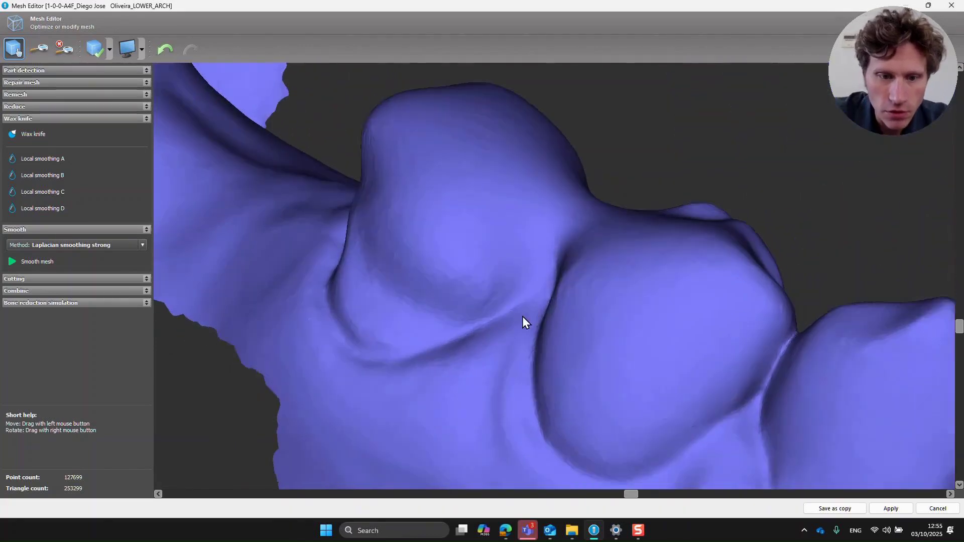
{"action": "right_click_drag", "start_coordinate": [522, 317], "coordinate": [511, 282]}
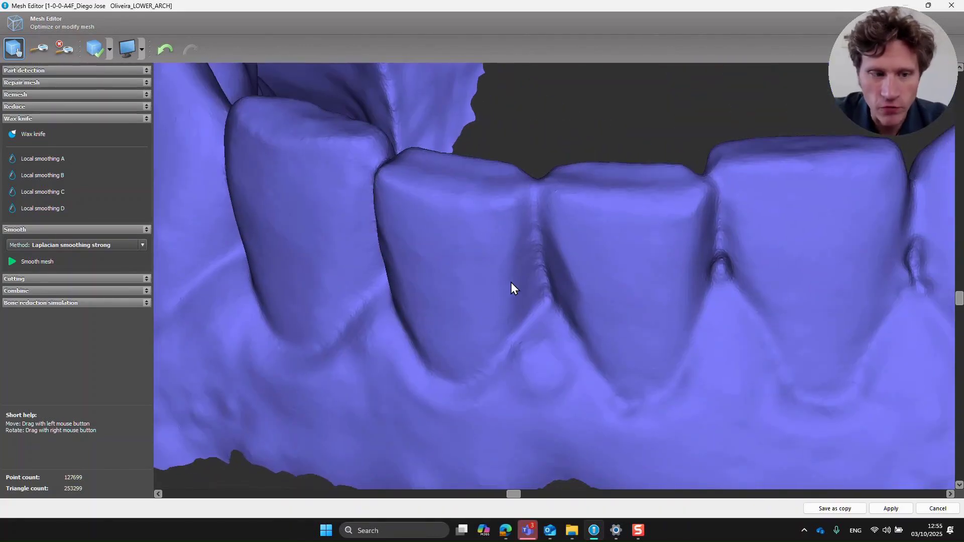
Erase the visible mesh surface between the canine and the adjacent lateral incisor using the Eraser with a 26 px radius.
{"action": "left_click", "coordinate": [71, 279]}
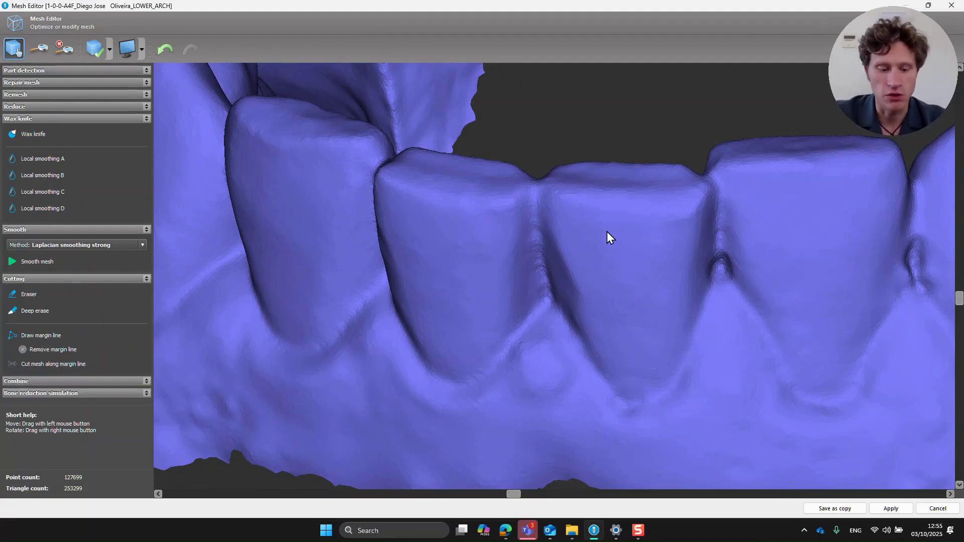
{"action": "scroll", "coordinate": [606, 231], "scroll_direction": "down", "scroll_amount": 5}
{"action": "mouse_move", "coordinate": [665, 266]}
{"action": "right_mouse_down"}
{"action": "mouse_move", "coordinate": [791, 255]}
{"action": "mouse_move", "coordinate": [801, 233]}
{"action": "right_mouse_up"}
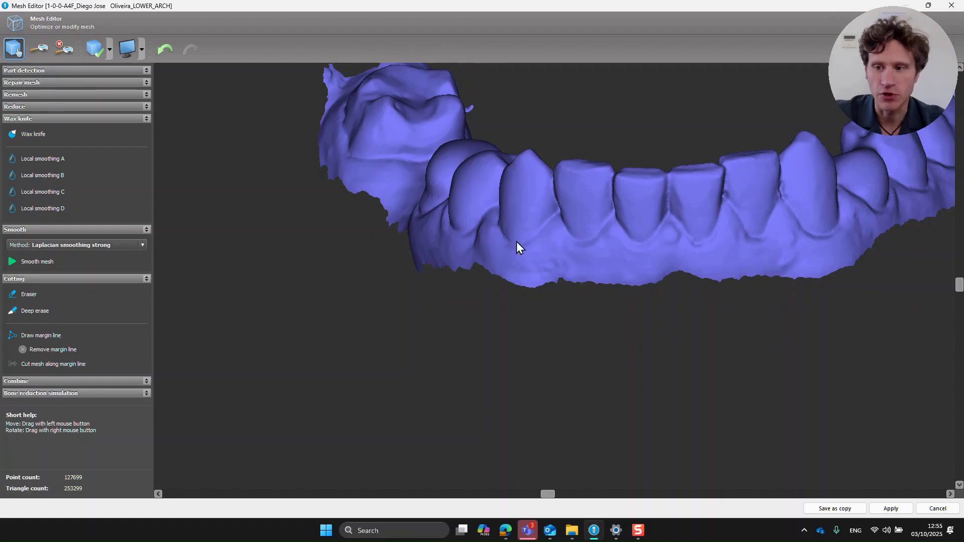
{"action": "left_click", "coordinate": [29, 295]}
{"action": "left_click_drag", "start_coordinate": [566, 212], "coordinate": [572, 215]}
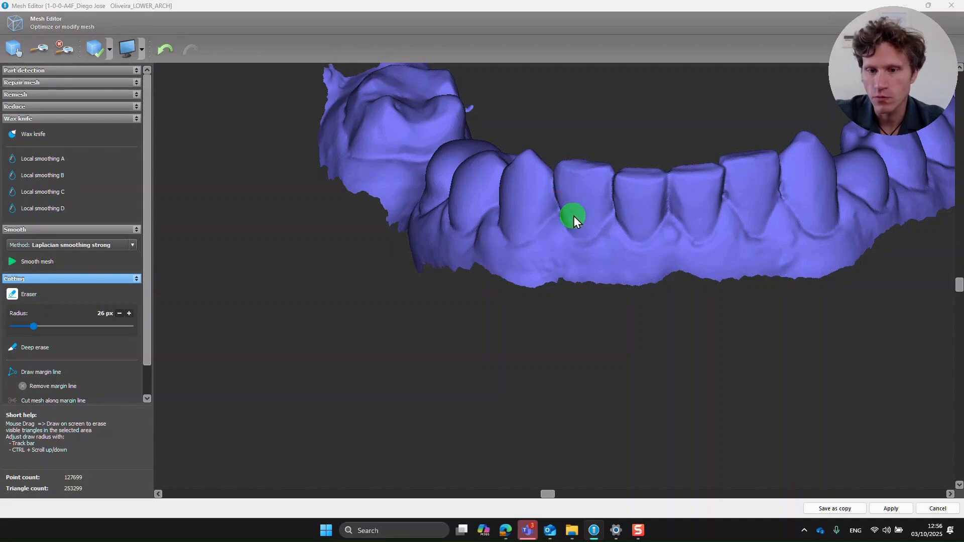
{"action": "left_click_drag", "start_coordinate": [551, 501], "coordinate": [570, 469]}
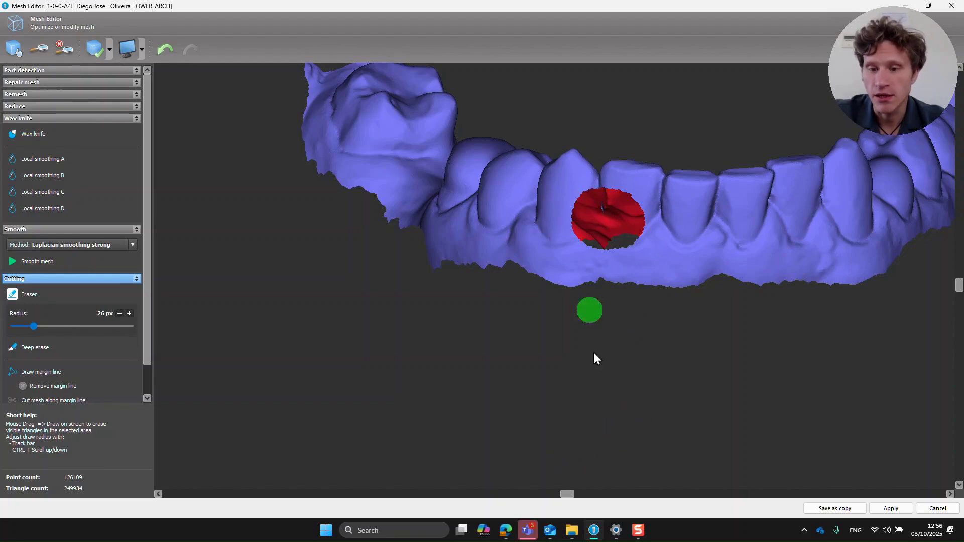
{"action": "mouse_move", "coordinate": [570, 495]}
{"action": "left_mouse_down"}
{"action": "mouse_move", "coordinate": [504, 497]}
{"action": "mouse_move", "coordinate": [557, 488]}
{"action": "left_mouse_up"}
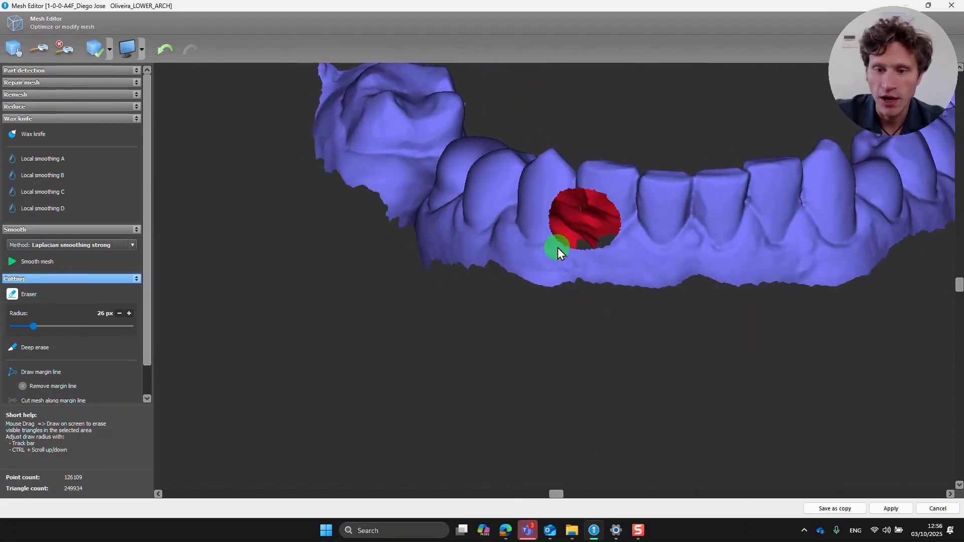
{"action": "mouse_move", "coordinate": [593, 211]}
{"action": "left_mouse_down"}
{"action": "mouse_move", "coordinate": [603, 224]}
{"action": "mouse_move", "coordinate": [582, 212]}
{"action": "left_mouse_up"}
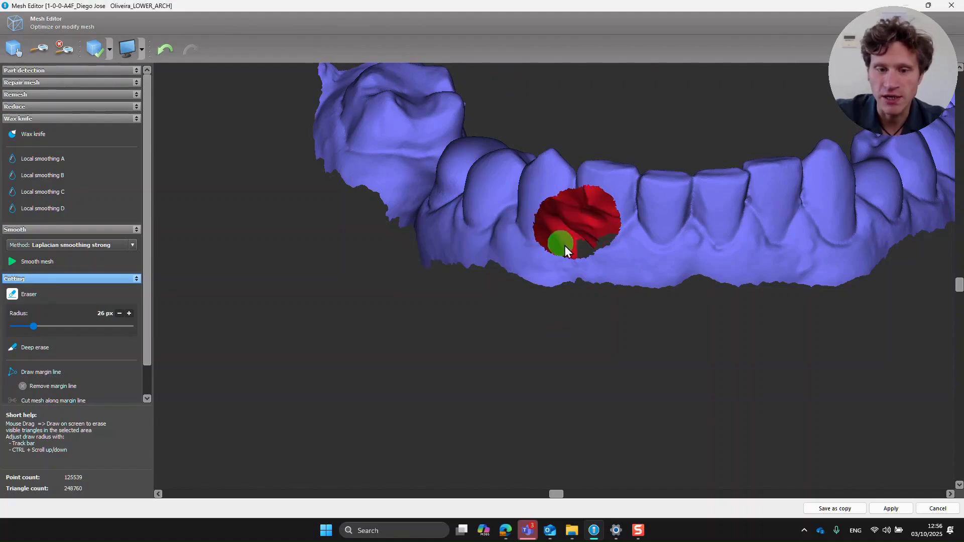
Erase the full mesh depth at the central incisors and at the canine–lateral incisor opening using Deep erase with a 51 px radius.
{"action": "left_click", "coordinate": [35, 348]}
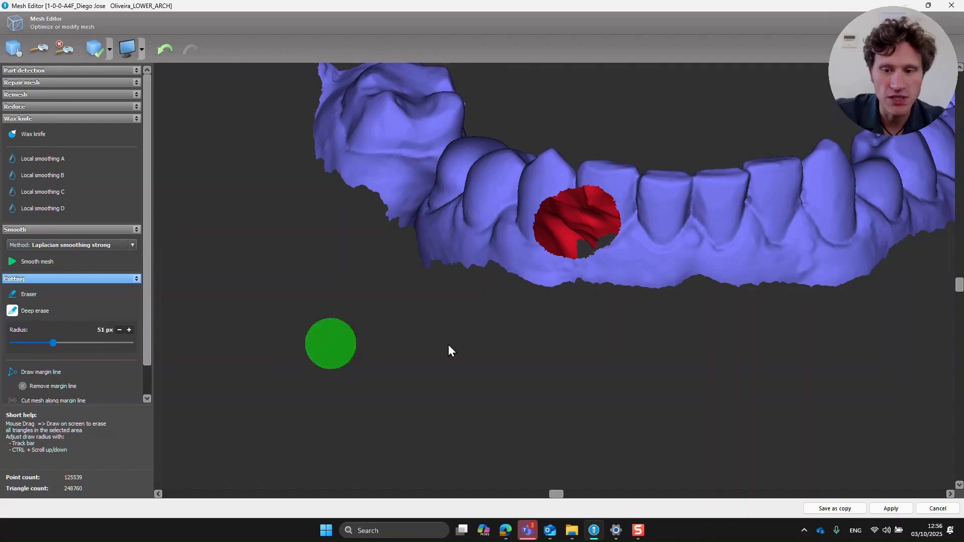
{"action": "left_click_drag", "start_coordinate": [748, 239], "coordinate": [679, 234]}
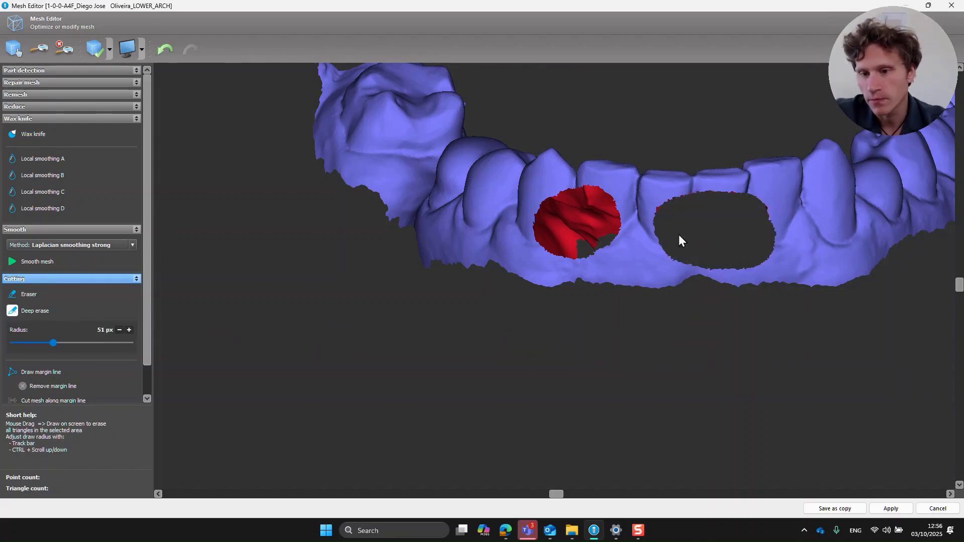
{"action": "mouse_move", "coordinate": [959, 286]}
{"action": "left_mouse_down"}
{"action": "mouse_move", "coordinate": [939, 490]}
{"action": "mouse_move", "coordinate": [917, 381]}
{"action": "mouse_move", "coordinate": [824, 273]}
{"action": "mouse_move", "coordinate": [714, 327]}
{"action": "left_mouse_up"}
{"action": "left_click_drag", "start_coordinate": [556, 512], "coordinate": [598, 451]}
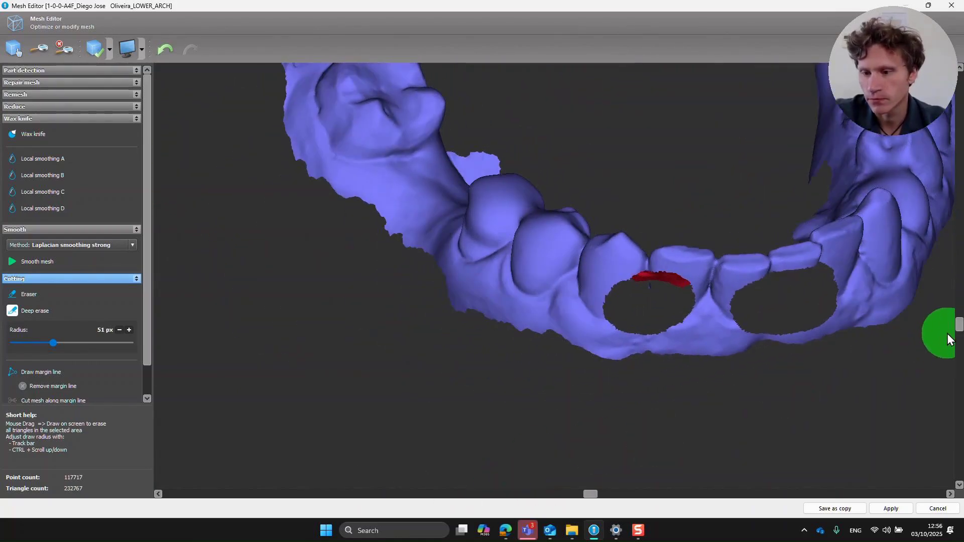
{"action": "left_click_drag", "start_coordinate": [947, 332], "coordinate": [929, 282]}
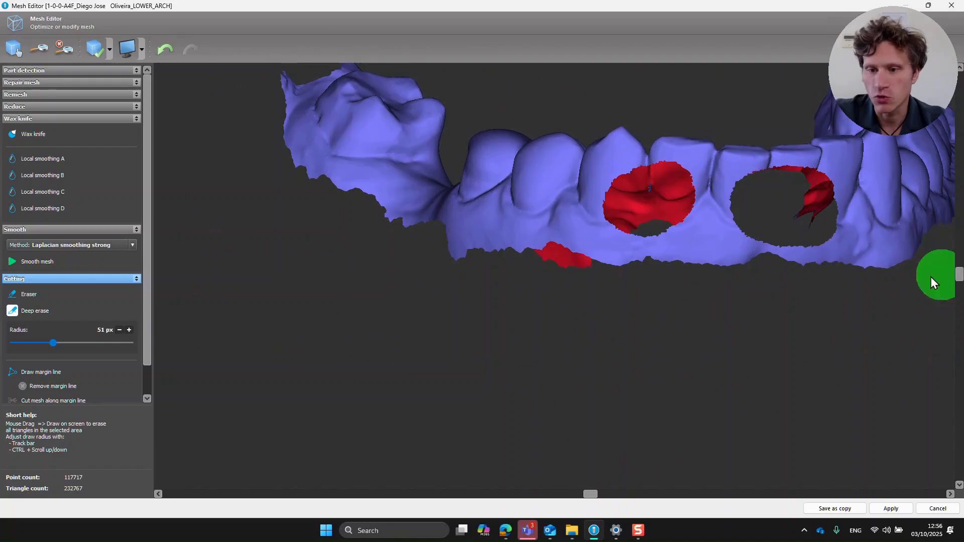
{"action": "left_click", "coordinate": [648, 207]}
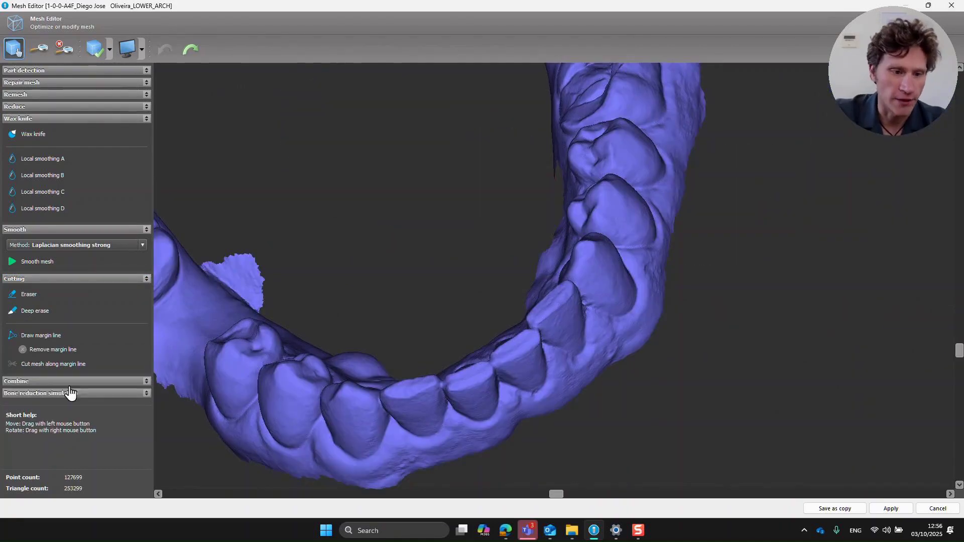
Draw a closed margin line around the base of the first molar on the lower arch mesh.
{"action": "right_click_drag", "start_coordinate": [630, 122], "coordinate": [607, 209]}
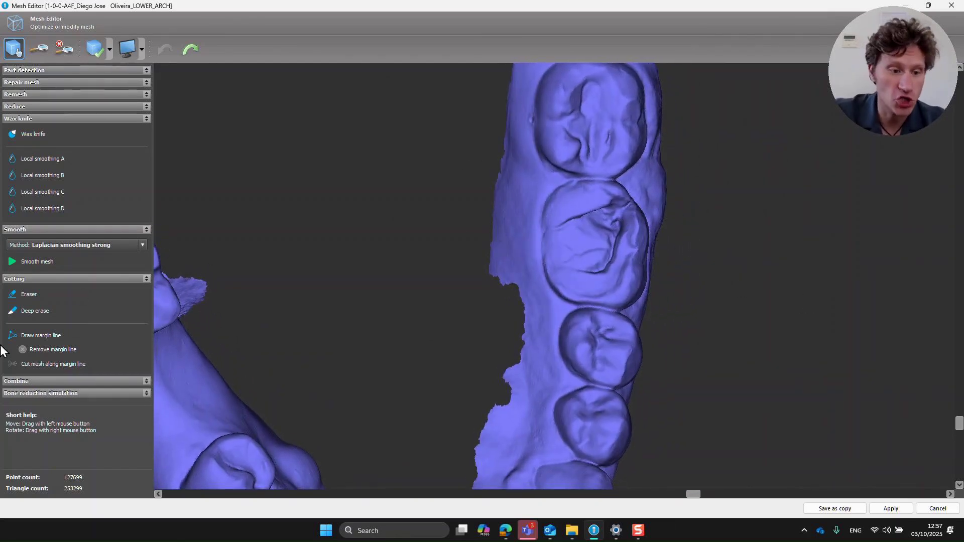
{"action": "left_click", "coordinate": [41, 336]}
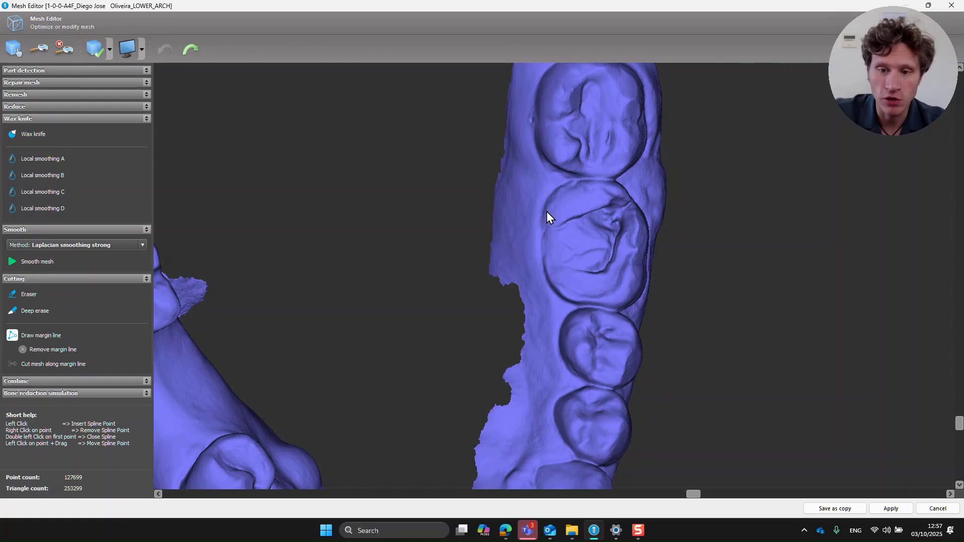
{"action": "left_click", "coordinate": [560, 297]}
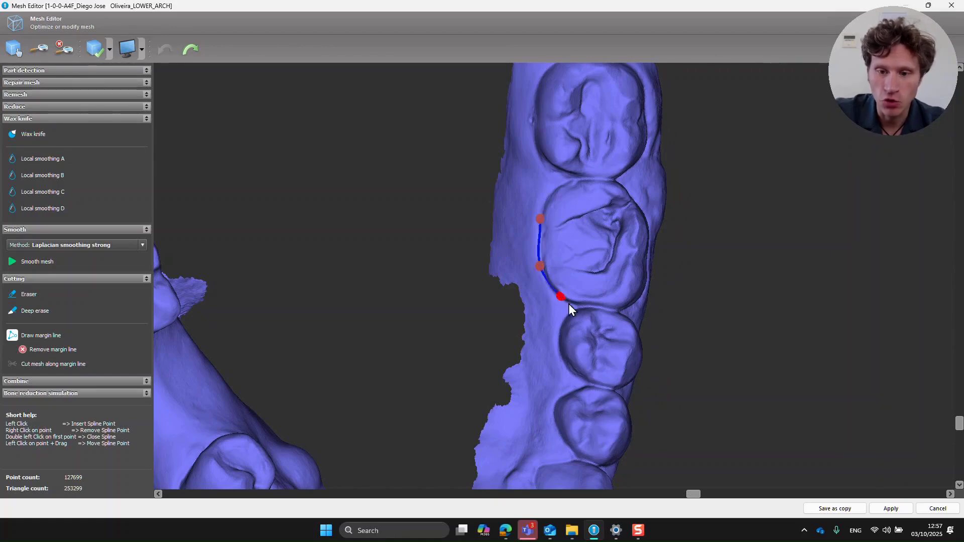
{"action": "left_click", "coordinate": [591, 307]}
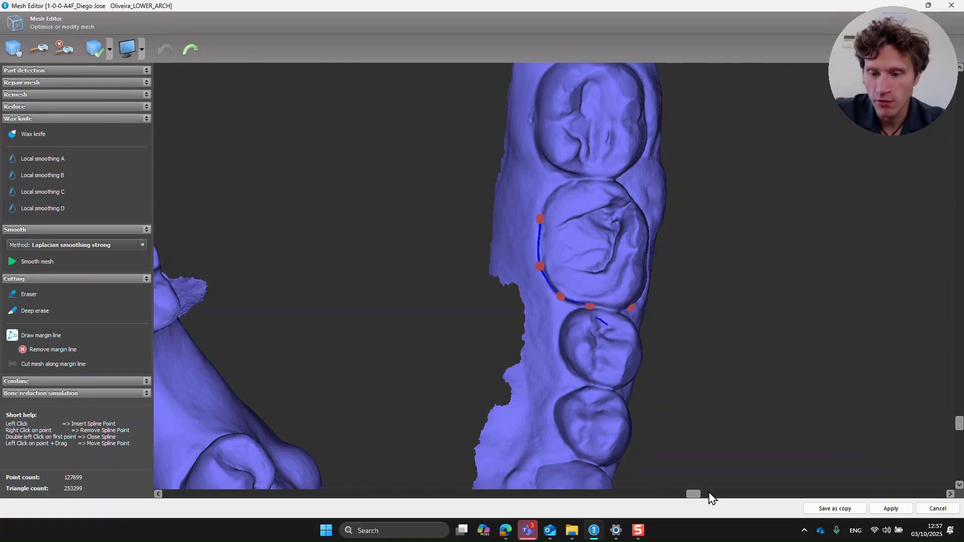
{"action": "left_click_drag", "start_coordinate": [695, 496], "coordinate": [420, 463]}
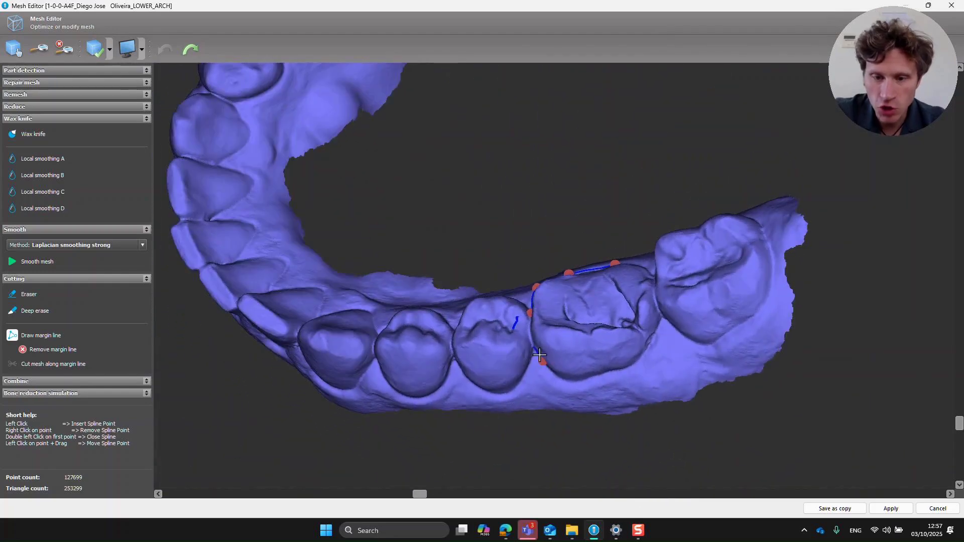
{"action": "left_click_drag", "start_coordinate": [542, 360], "coordinate": [528, 333]}
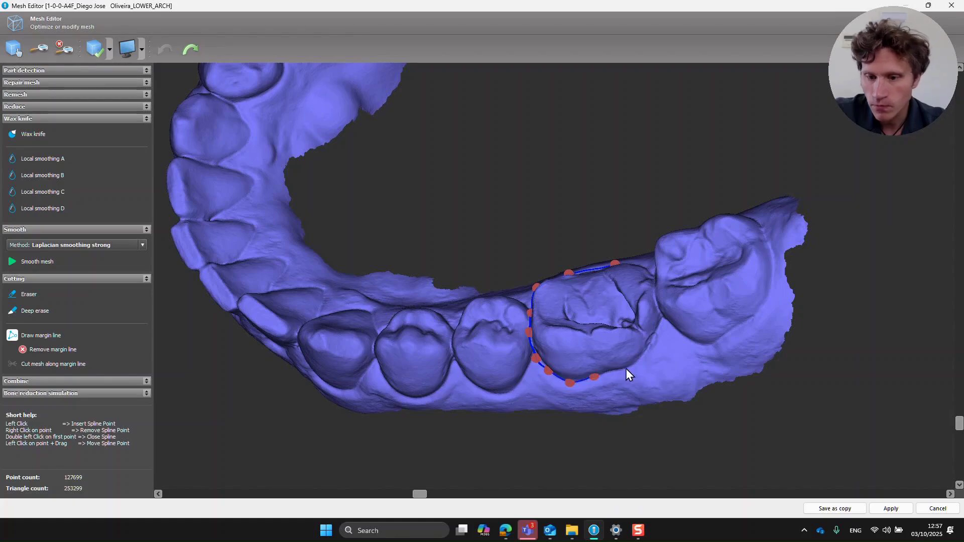
{"action": "left_click", "coordinate": [659, 330]}
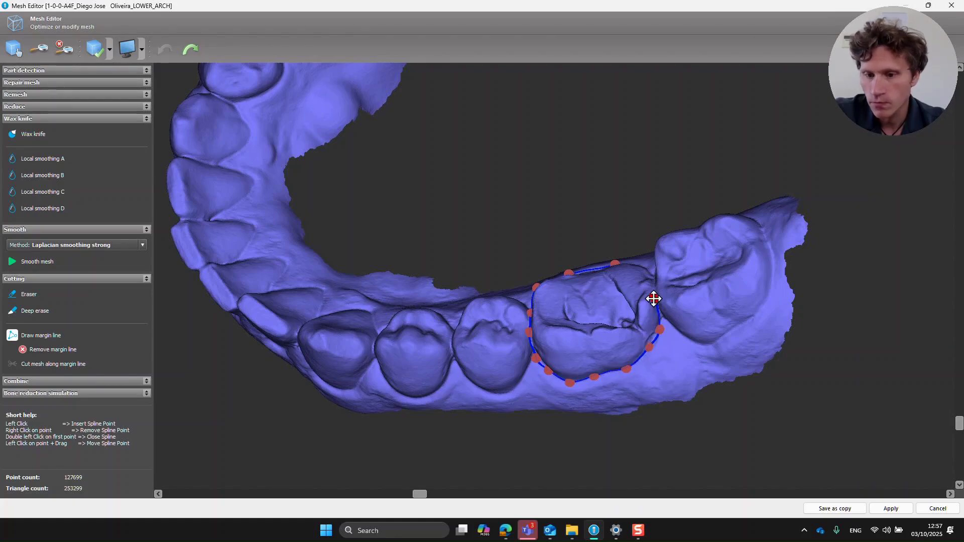
{"action": "left_click", "coordinate": [652, 299]}
{"action": "left_click_drag", "start_coordinate": [959, 423], "coordinate": [958, 473]}
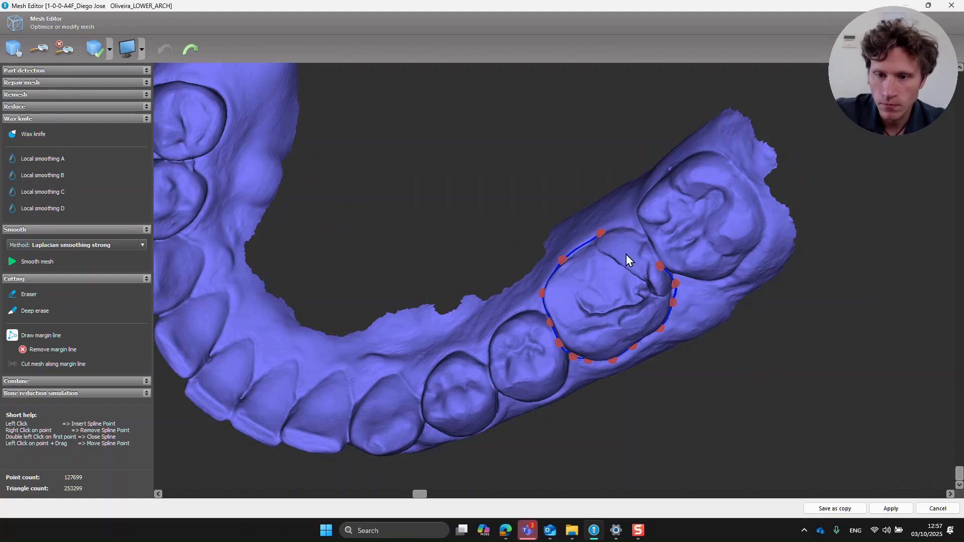
{"action": "left_click", "coordinate": [616, 228]}
{"action": "scroll", "coordinate": [564, 276], "scroll_direction": "up", "scroll_amount": 2}
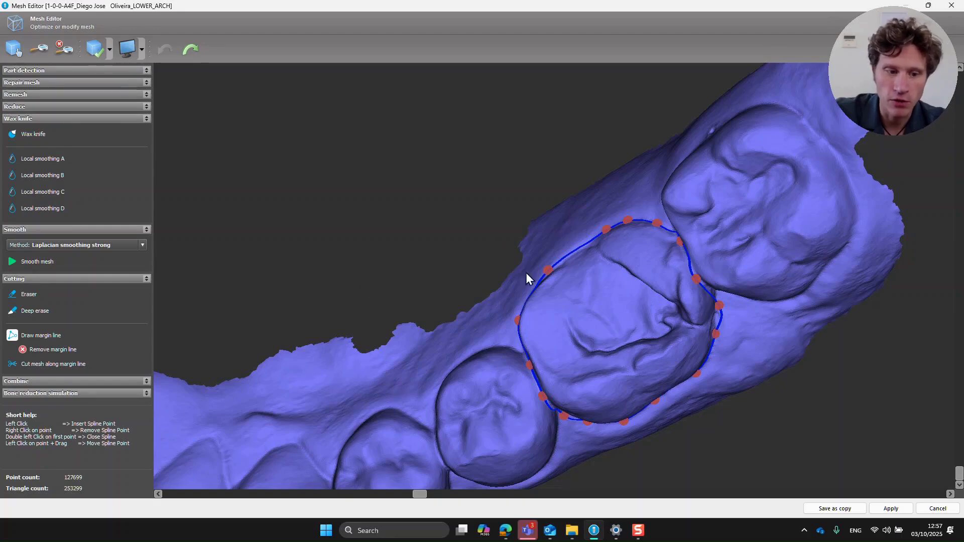
Cut the arch mesh along the margin line and remove the enclosed first molar part.
{"action": "left_click", "coordinate": [52, 365]}
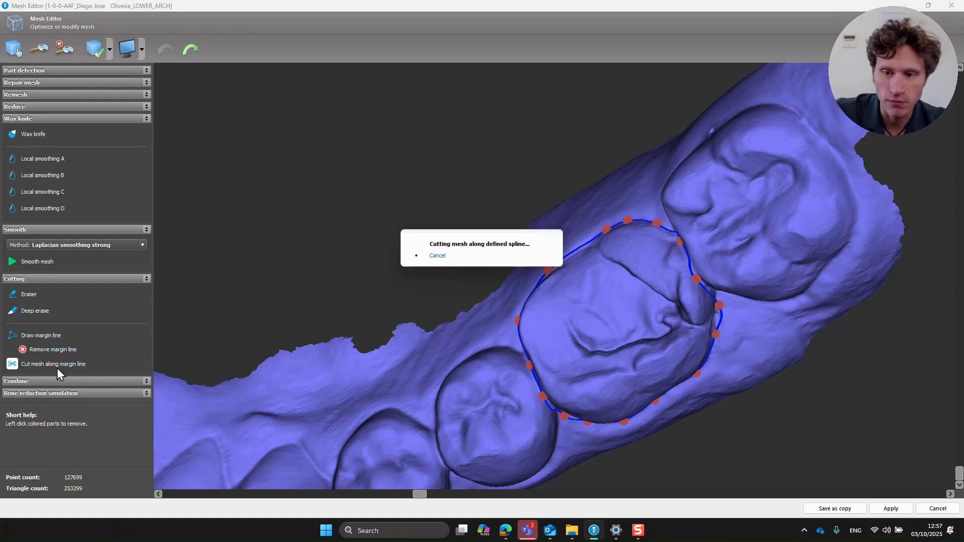
{"action": "scroll", "coordinate": [732, 344], "scroll_direction": "down", "scroll_amount": 5}
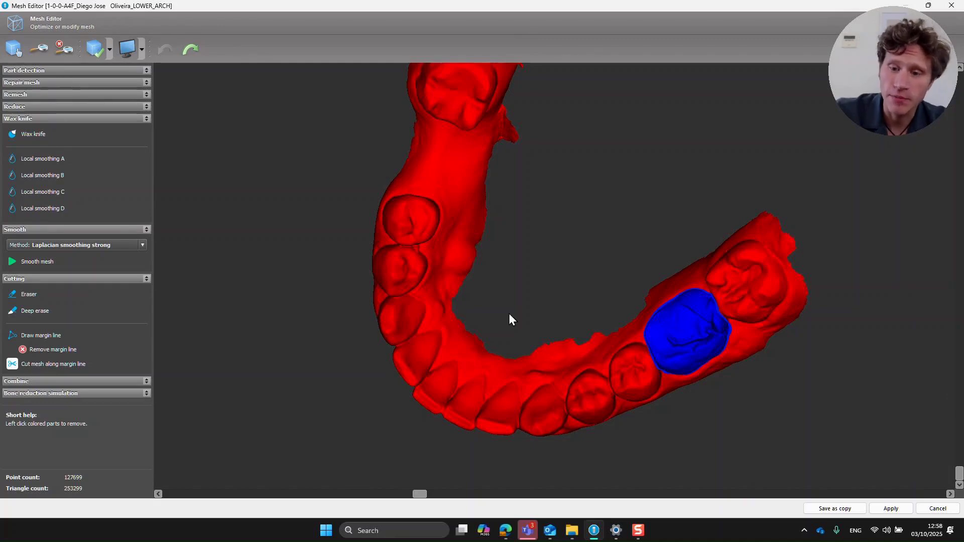
{"action": "left_click", "coordinate": [691, 337]}
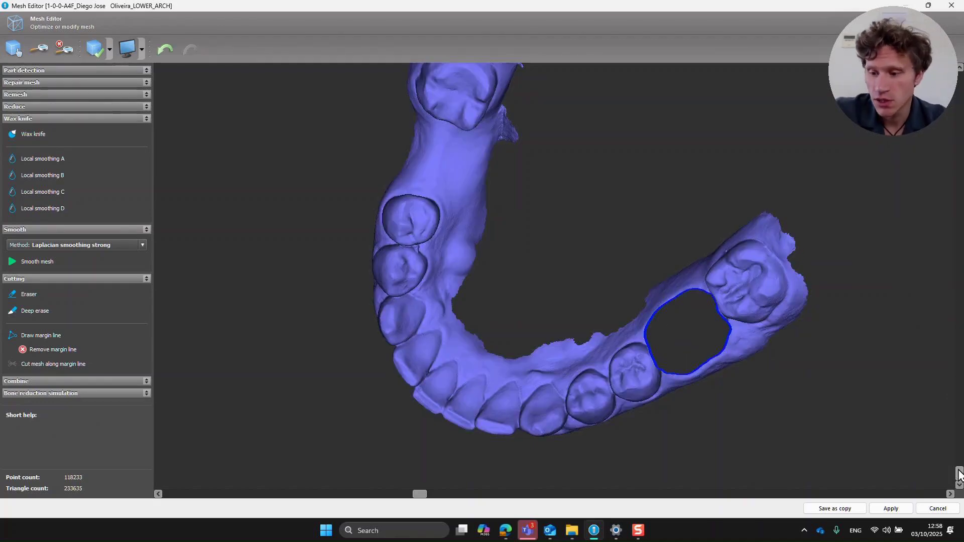
Close the hole left by the removed molar with Select and close holes, using the hole's boundary.
{"action": "left_click_drag", "start_coordinate": [959, 474], "coordinate": [958, 354]}
{"action": "scroll", "coordinate": [756, 353], "scroll_direction": "up", "scroll_amount": 5}
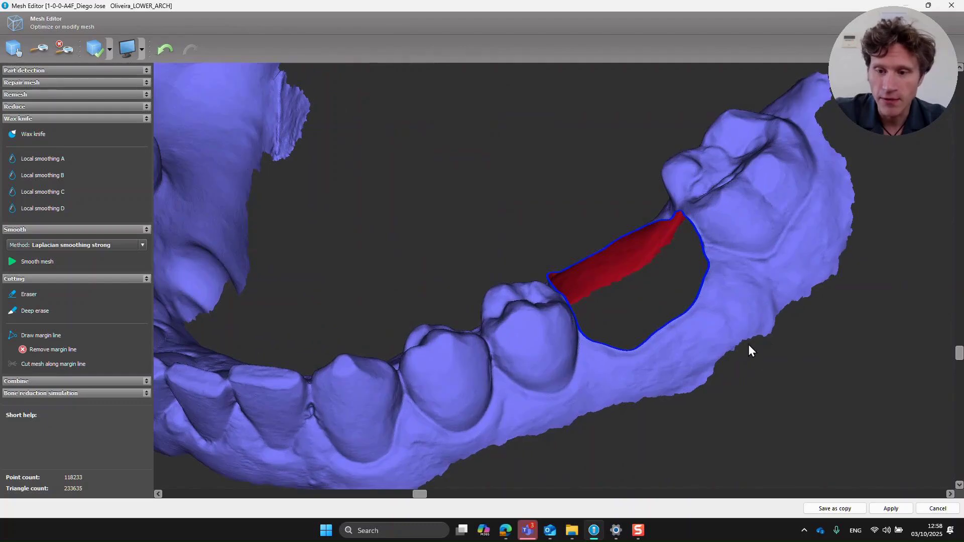
{"action": "left_click", "coordinate": [21, 82]}
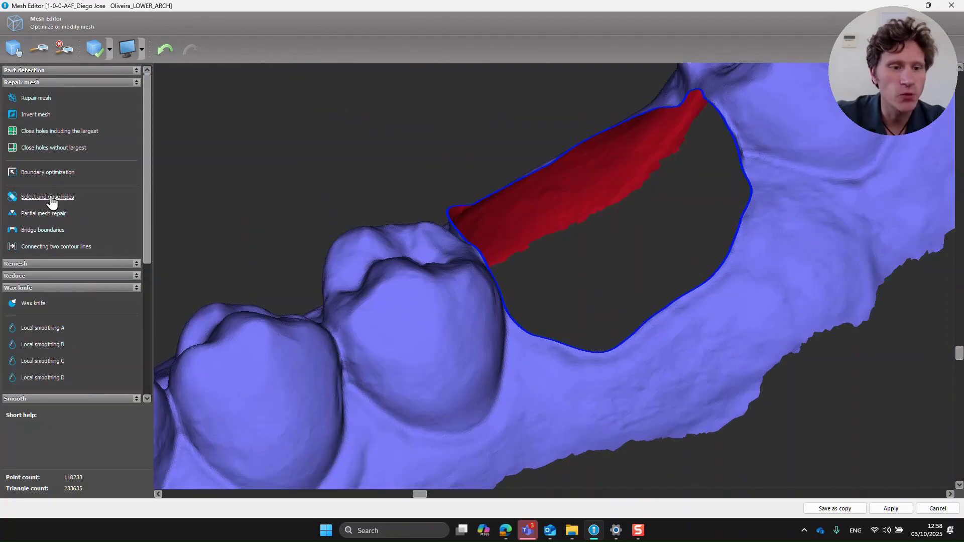
{"action": "left_click", "coordinate": [48, 197]}
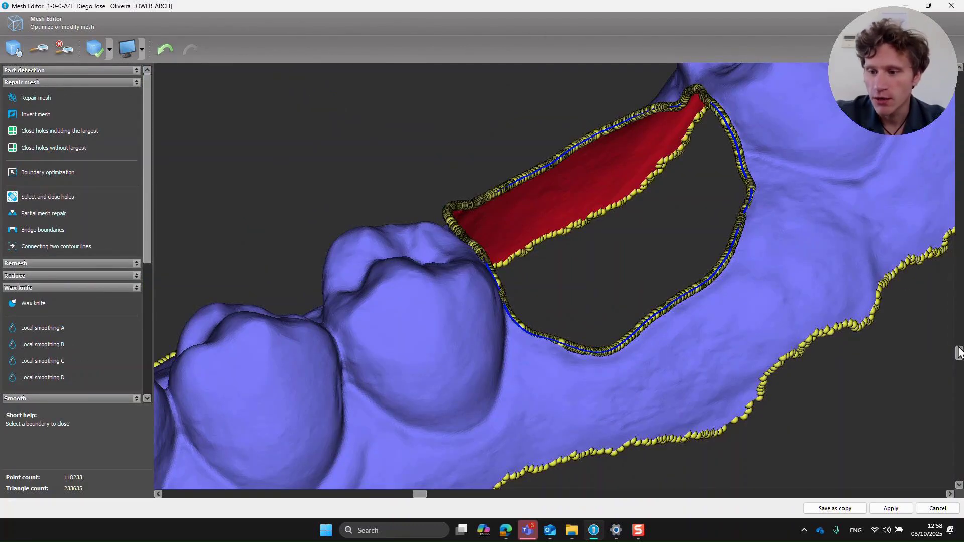
{"action": "left_click_drag", "start_coordinate": [959, 353], "coordinate": [959, 396]}
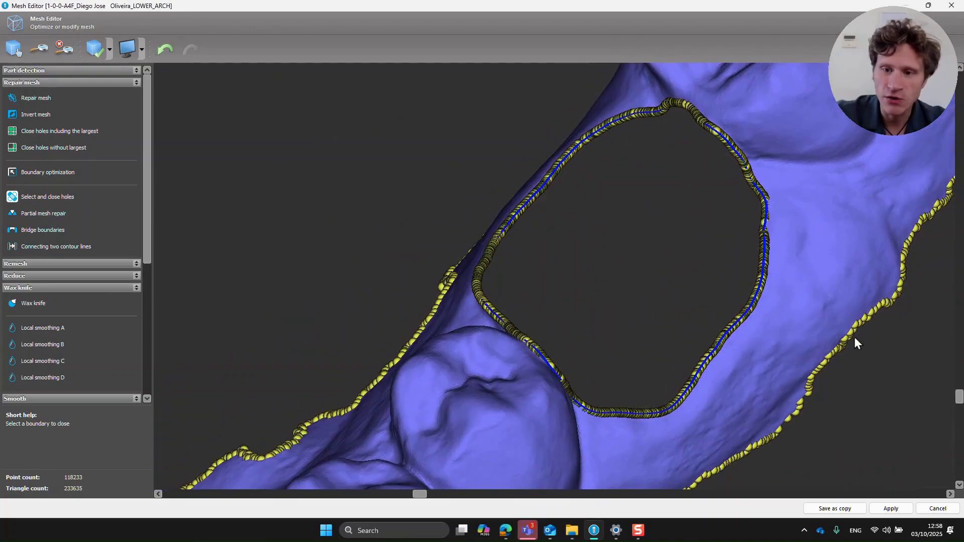
{"action": "left_click", "coordinate": [545, 185]}
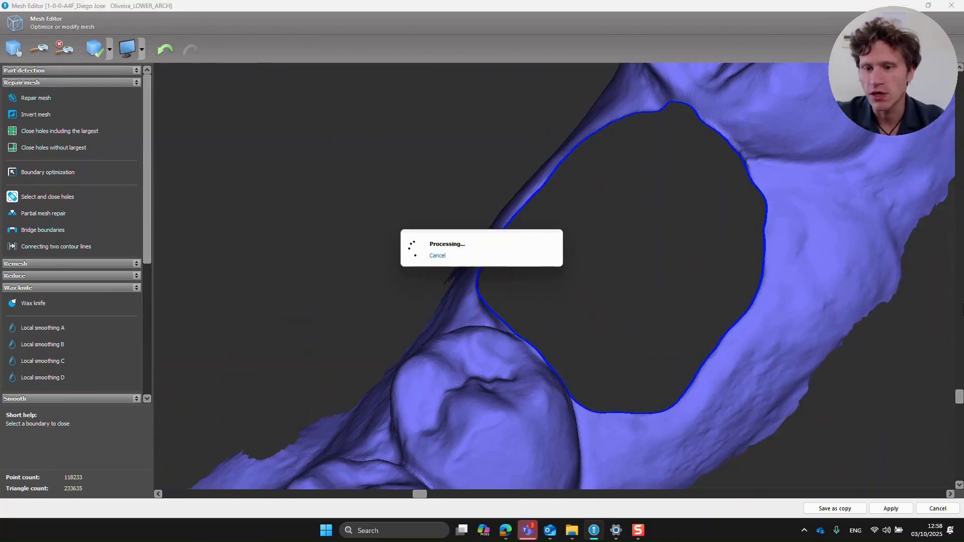
{"action": "left_click_drag", "start_coordinate": [959, 398], "coordinate": [933, 395]}
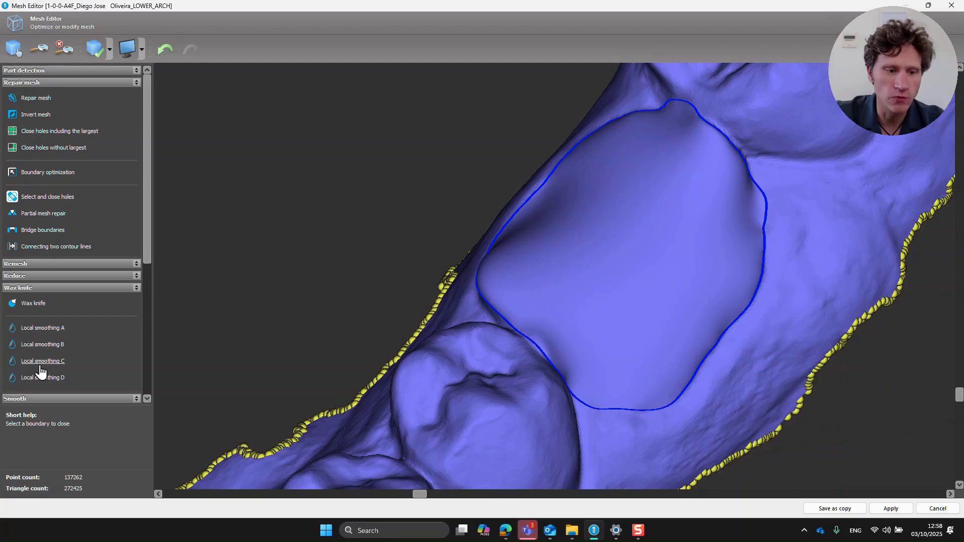
Deform the patched molar surface with the Wax knife at amplitude 15, and set its inner radius to 1.60 mm and outer radius to 5.20 mm.
{"action": "left_click", "coordinate": [31, 305]}
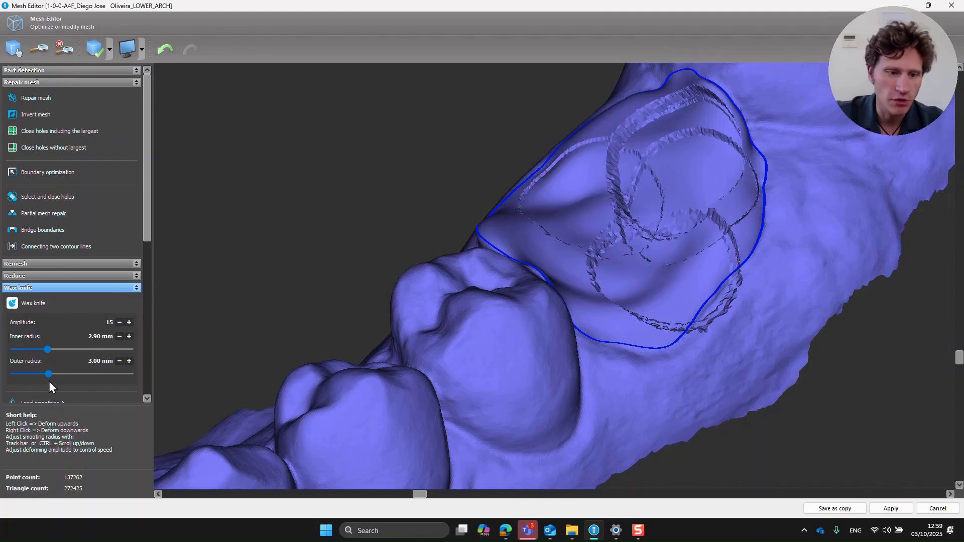
{"action": "mouse_move", "coordinate": [49, 374]}
{"action": "left_mouse_down"}
{"action": "mouse_move", "coordinate": [74, 374]}
{"action": "mouse_move", "coordinate": [33, 350]}
{"action": "left_mouse_up"}
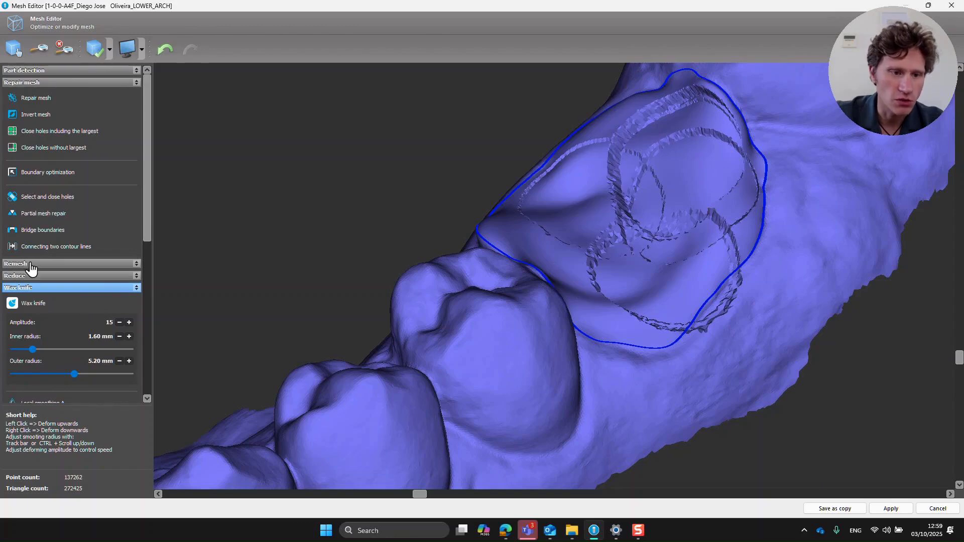
Smooth out the wax knife ridges on the patched molar area using Local smoothing C with a 3.50 mm radius.
{"action": "scroll", "coordinate": [34, 287], "scroll_direction": "down", "scroll_amount": 3}
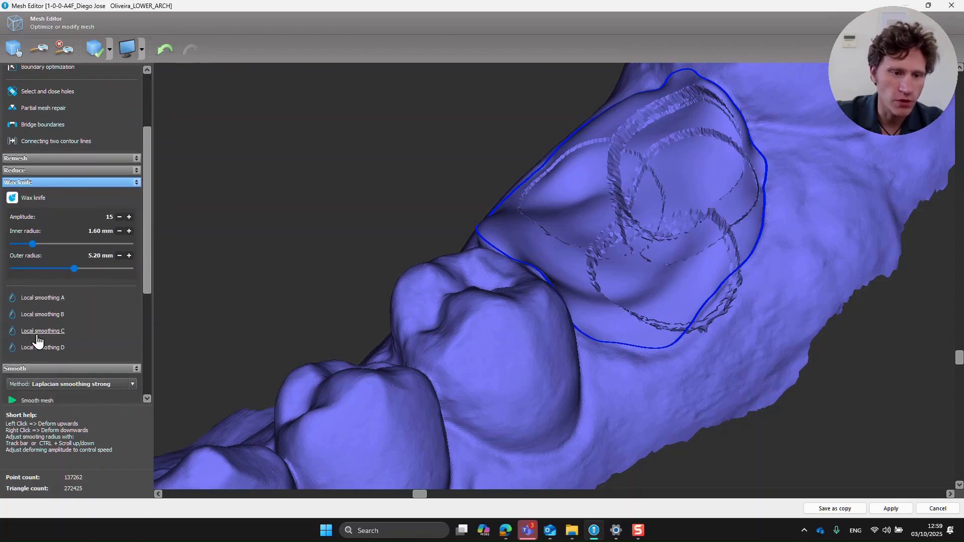
{"action": "left_click", "coordinate": [37, 333]}
{"action": "mouse_move", "coordinate": [469, 234]}
{"action": "left_mouse_down"}
{"action": "mouse_move", "coordinate": [559, 237]}
{"action": "mouse_move", "coordinate": [573, 225]}
{"action": "mouse_move", "coordinate": [580, 239]}
{"action": "mouse_move", "coordinate": [600, 204]}
{"action": "mouse_move", "coordinate": [675, 175]}
{"action": "mouse_move", "coordinate": [676, 162]}
{"action": "mouse_move", "coordinate": [670, 223]}
{"action": "mouse_move", "coordinate": [647, 272]}
{"action": "mouse_move", "coordinate": [667, 261]}
{"action": "mouse_move", "coordinate": [684, 220]}
{"action": "mouse_move", "coordinate": [667, 227]}
{"action": "left_mouse_up"}
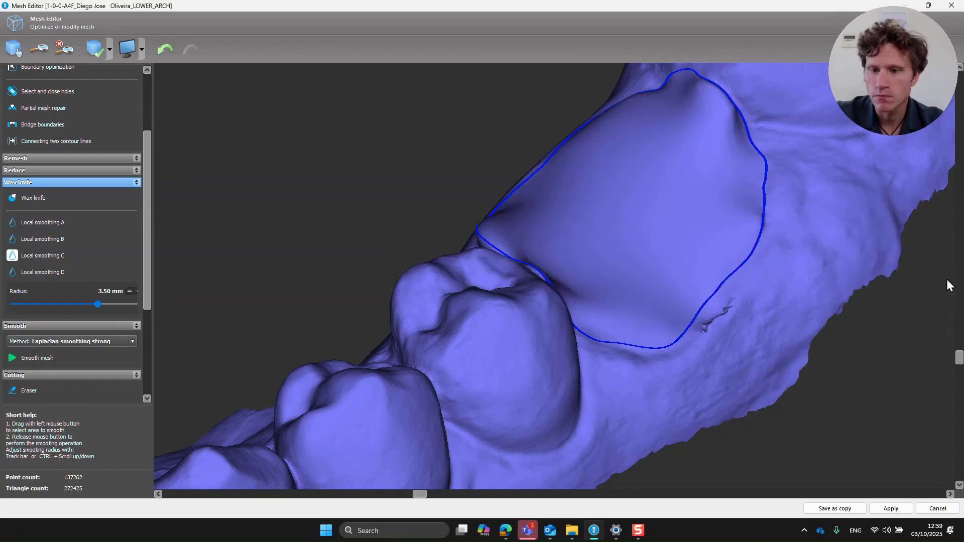
{"action": "scroll", "coordinate": [691, 288], "scroll_direction": "down", "scroll_amount": 4}
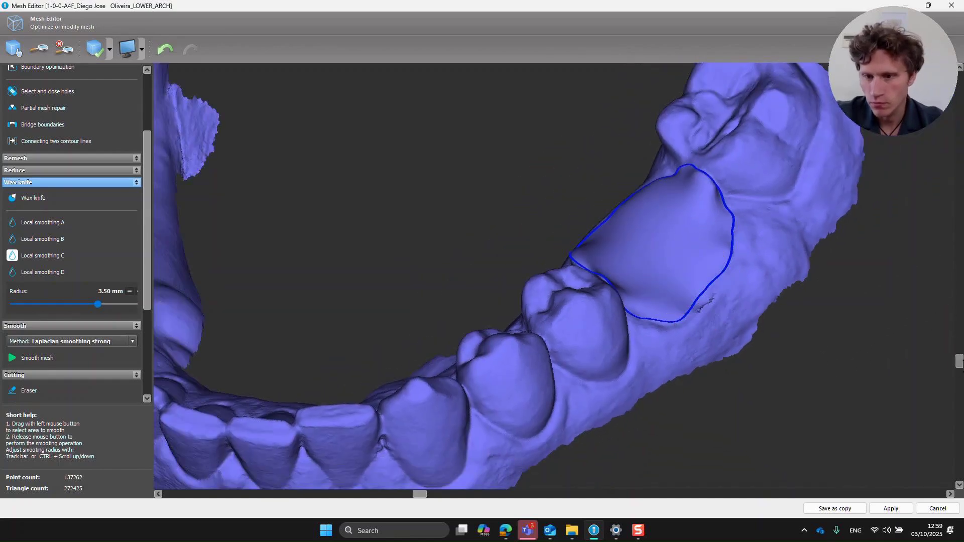
{"action": "left_click_drag", "start_coordinate": [958, 358], "coordinate": [897, 337]}
Choose Tooth (36) as the object to combine with the lower arch mesh.
{"action": "scroll", "coordinate": [44, 198], "scroll_direction": "down", "scroll_amount": 5}
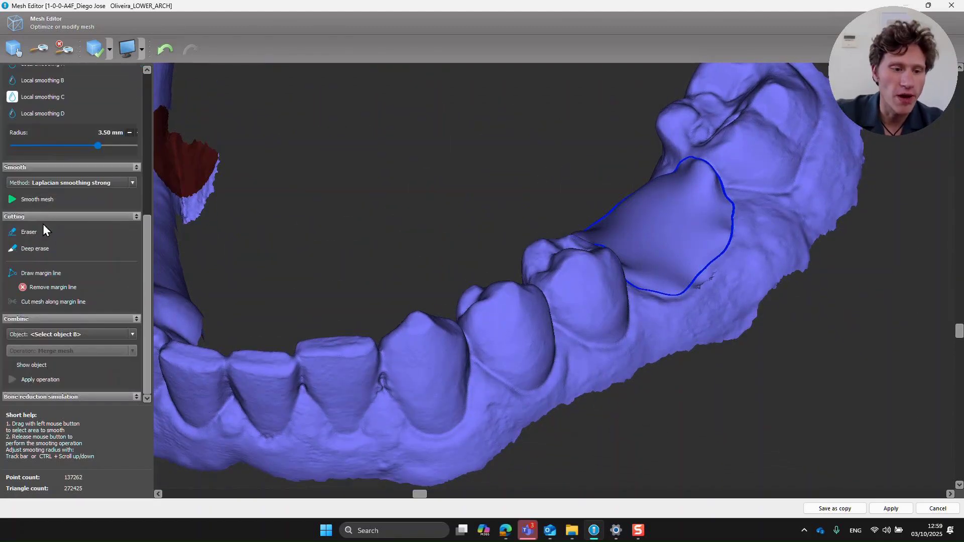
{"action": "left_click", "coordinate": [89, 335]}
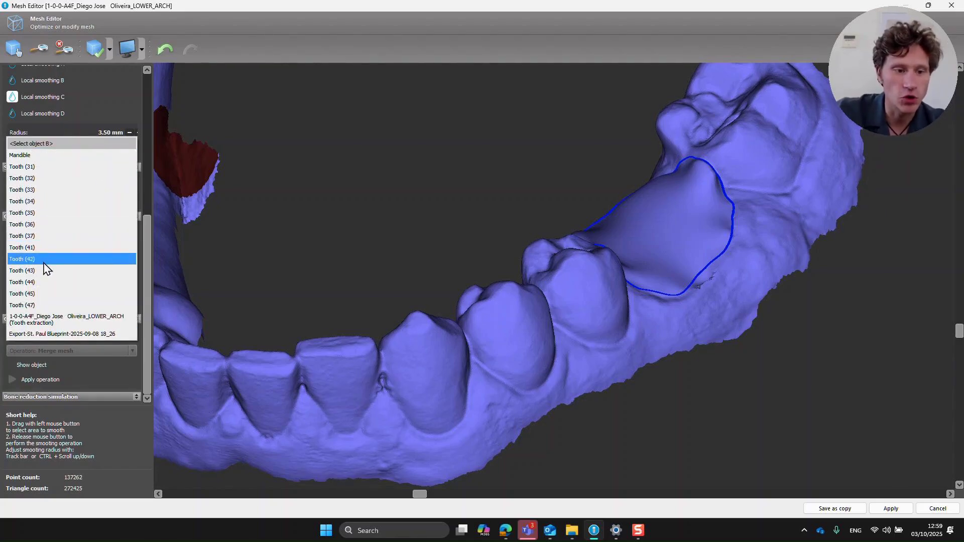
{"action": "left_click", "coordinate": [43, 225]}
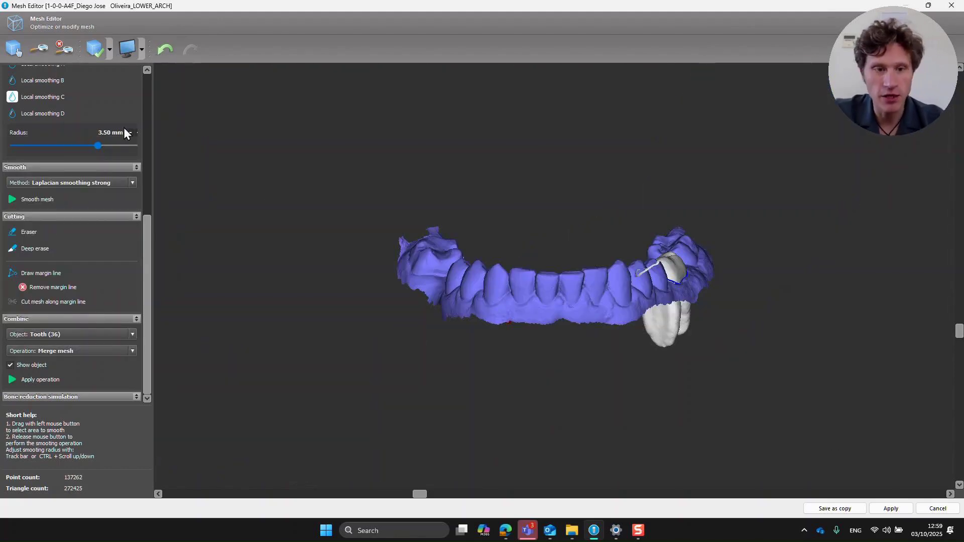
Subtract Tooth (36) from the arch mesh with the A-B (Difference) operation and hide the tooth object.
{"action": "left_click", "coordinate": [15, 53]}
{"action": "left_click_drag", "start_coordinate": [682, 404], "coordinate": [646, 335]}
{"action": "right_click_drag", "start_coordinate": [646, 334], "coordinate": [648, 191]}
{"action": "left_click", "coordinate": [84, 318]}
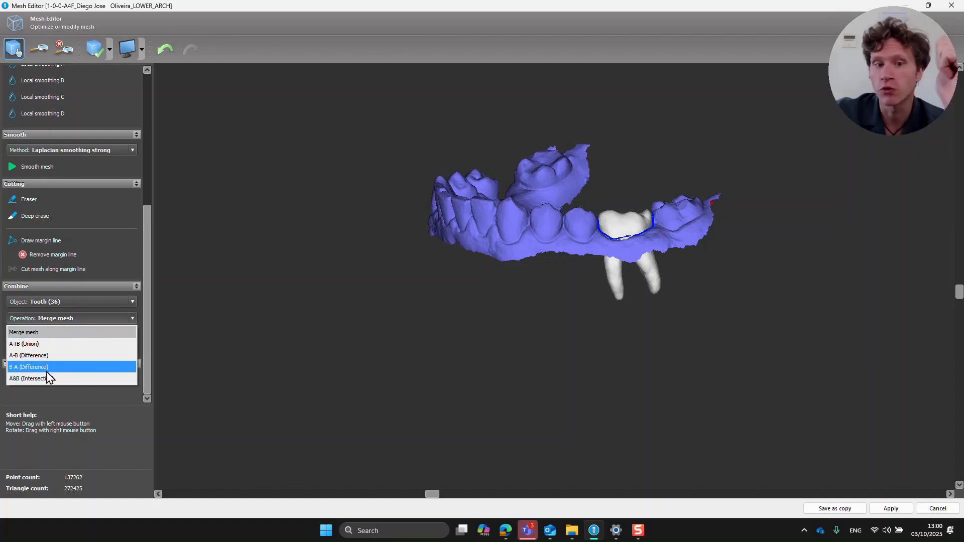
{"action": "left_click", "coordinate": [45, 355]}
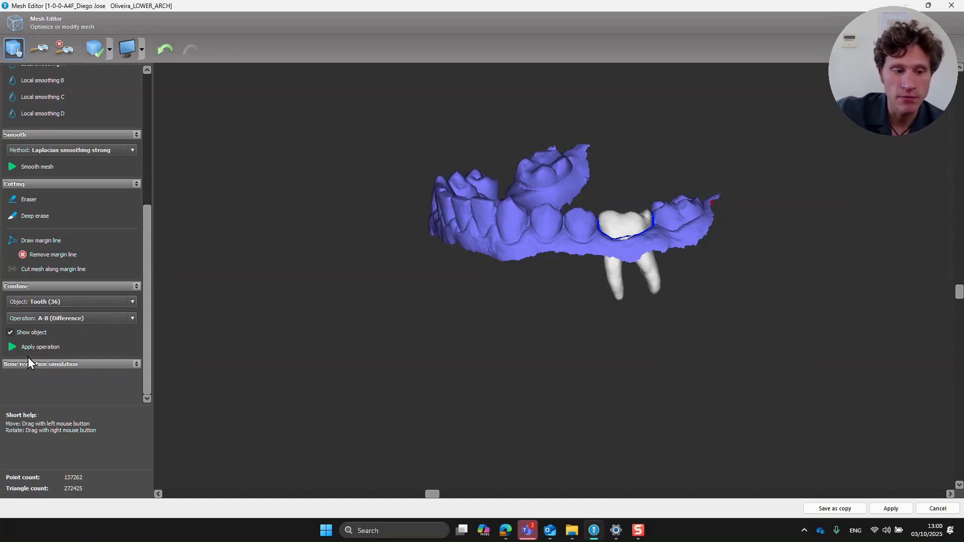
{"action": "left_click", "coordinate": [40, 347]}
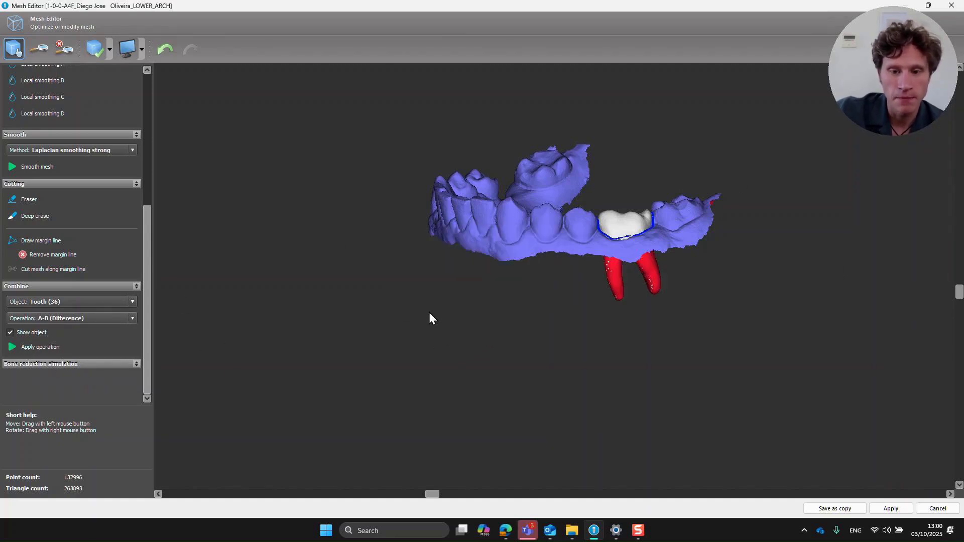
{"action": "left_click", "coordinate": [9, 333]}
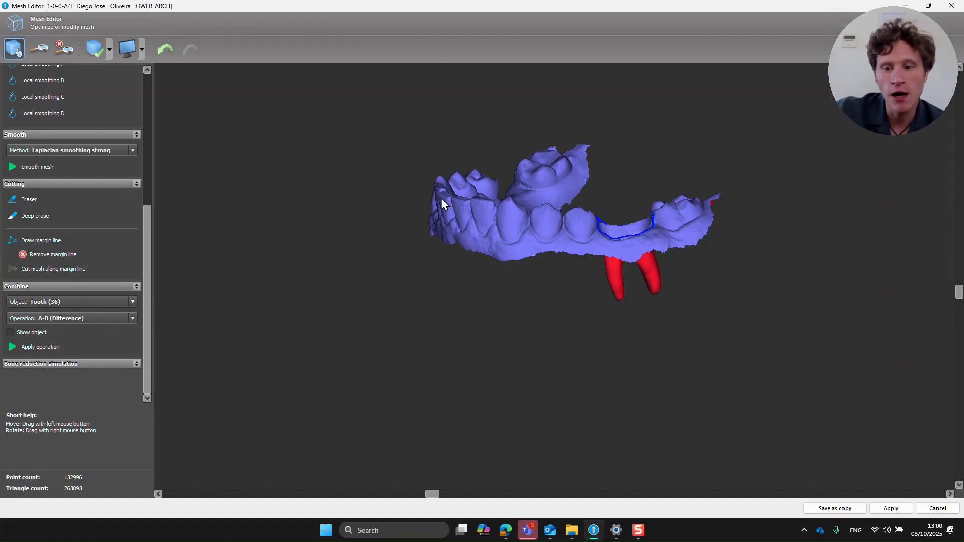
Inspect the subtracted tooth socket and the root shapes beneath the lower arch mesh from several angles.
{"action": "right_click_drag", "start_coordinate": [441, 197], "coordinate": [706, 366]}
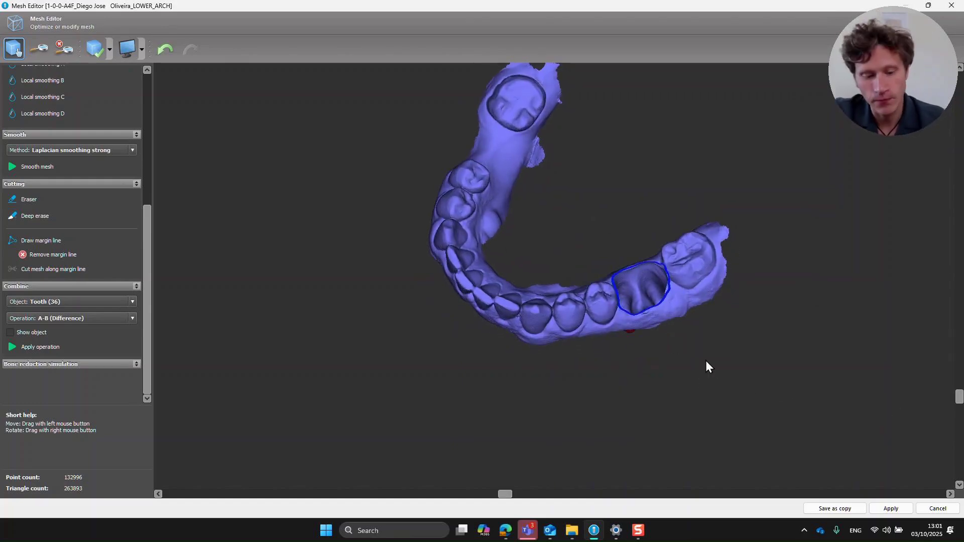
{"action": "scroll", "coordinate": [665, 349], "scroll_direction": "up", "scroll_amount": 5}
{"action": "right_click_drag", "start_coordinate": [645, 321], "coordinate": [859, 168]}
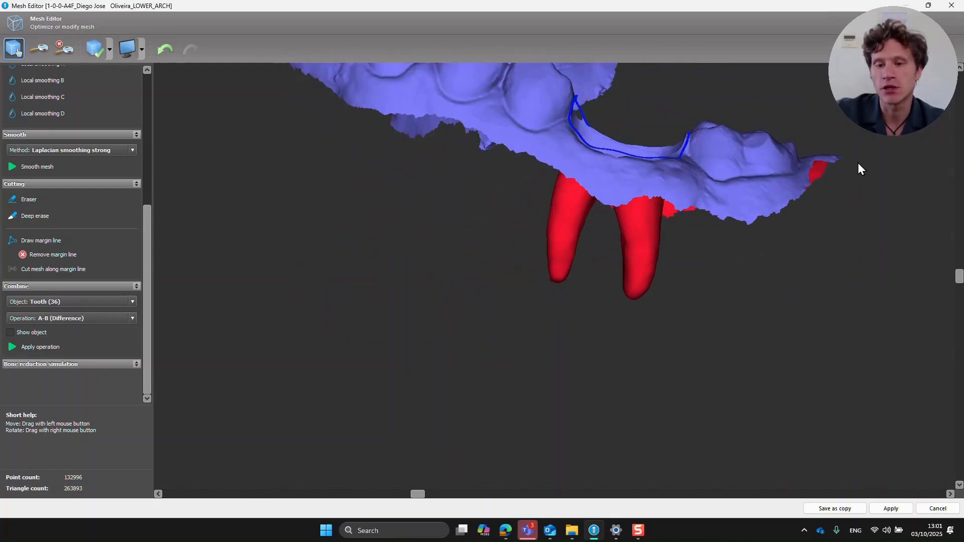
{"action": "right_click_drag", "start_coordinate": [462, 126], "coordinate": [374, 52]}
{"action": "right_click_drag", "start_coordinate": [388, 86], "coordinate": [452, 281]}
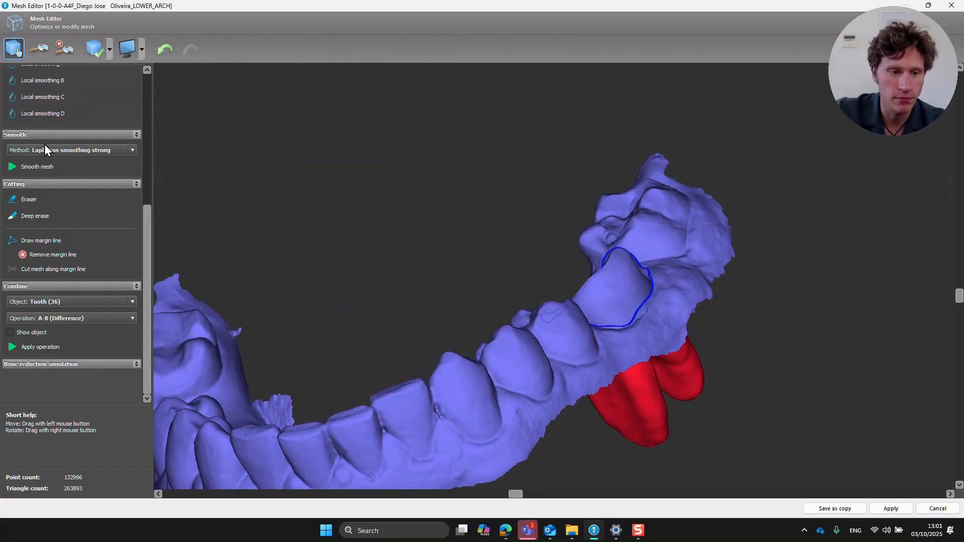
{"action": "scroll", "coordinate": [62, 245], "scroll_direction": "up", "scroll_amount": 1}
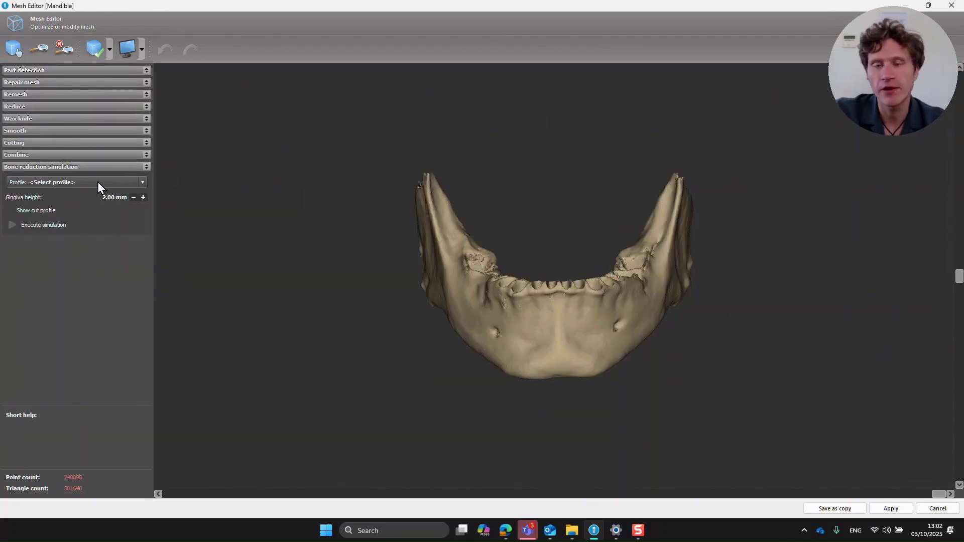
Show Cut profile 1 on the mandible and execute the bone reduction simulation with it.
{"action": "left_click", "coordinate": [98, 182]}
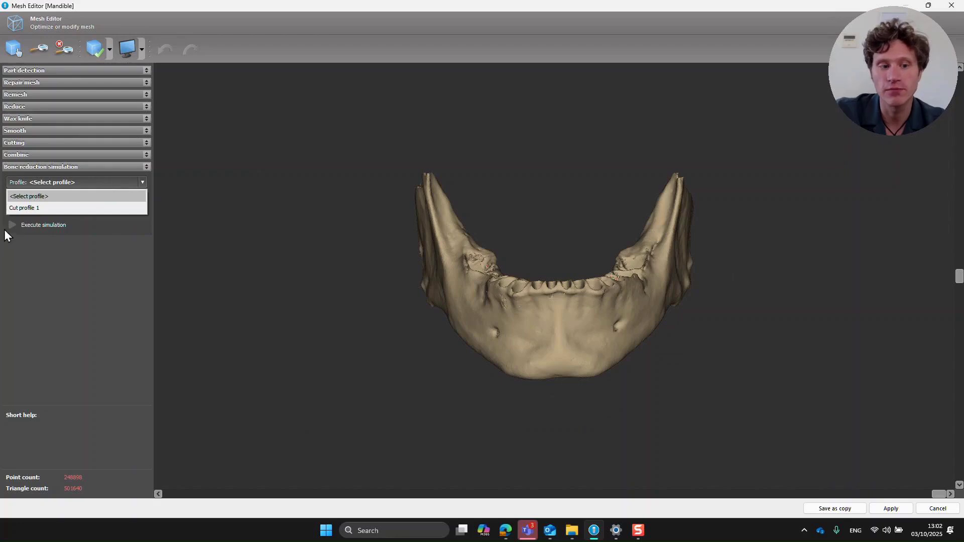
{"action": "left_click", "coordinate": [20, 212]}
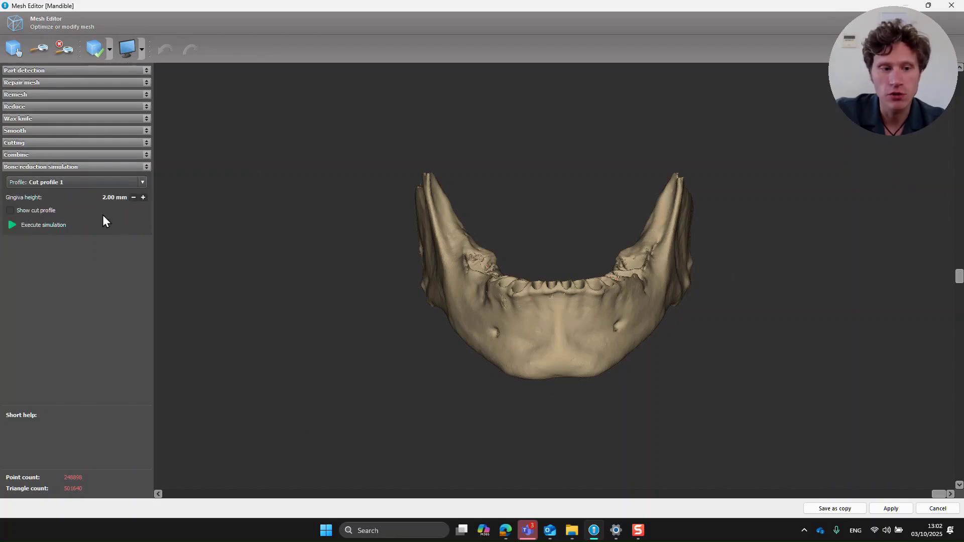
{"action": "left_click", "coordinate": [10, 210]}
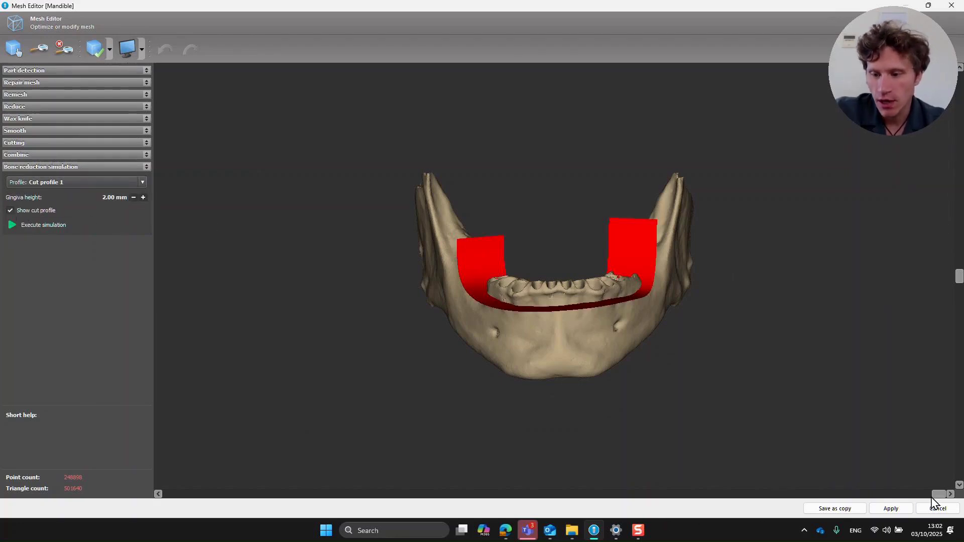
{"action": "left_click_drag", "start_coordinate": [936, 495], "coordinate": [557, 493]}
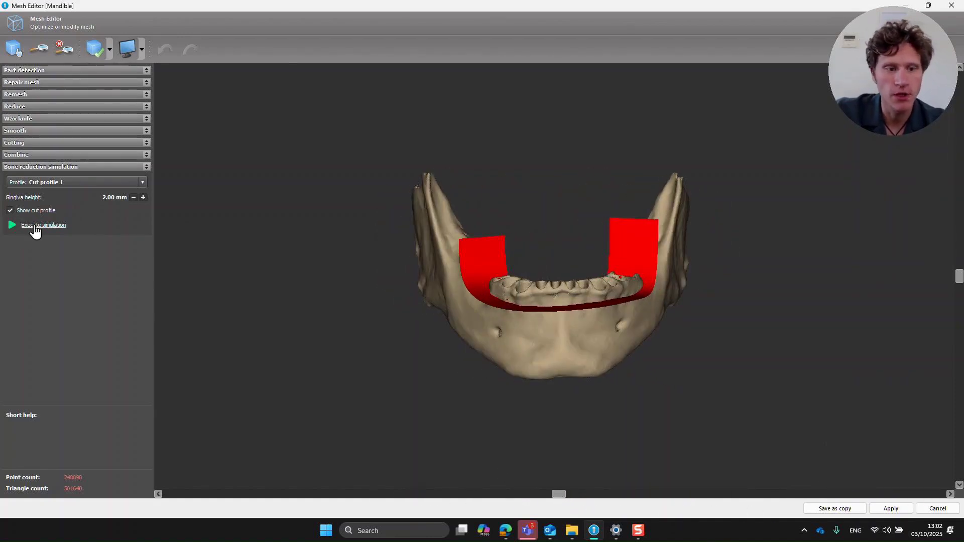
{"action": "left_click", "coordinate": [37, 224]}
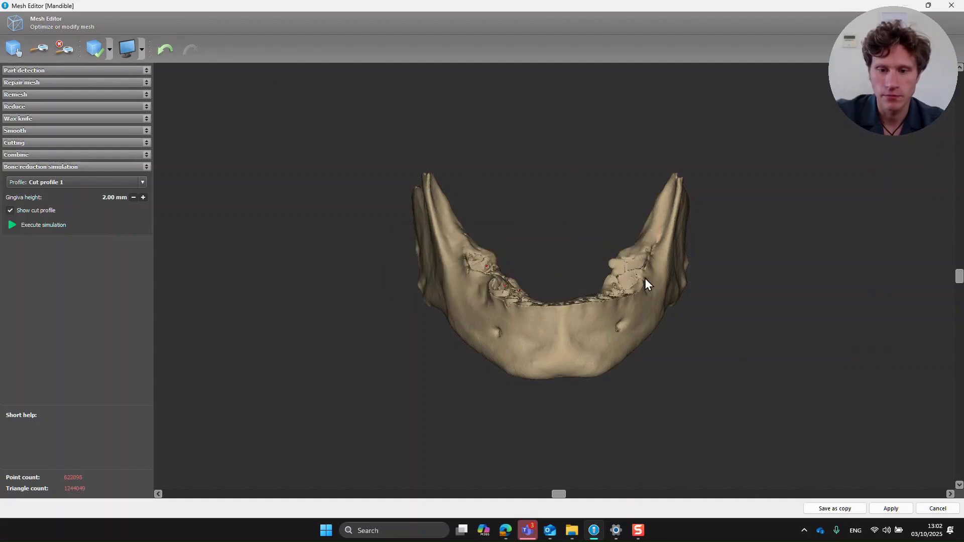
{"action": "left_click", "coordinate": [13, 48]}
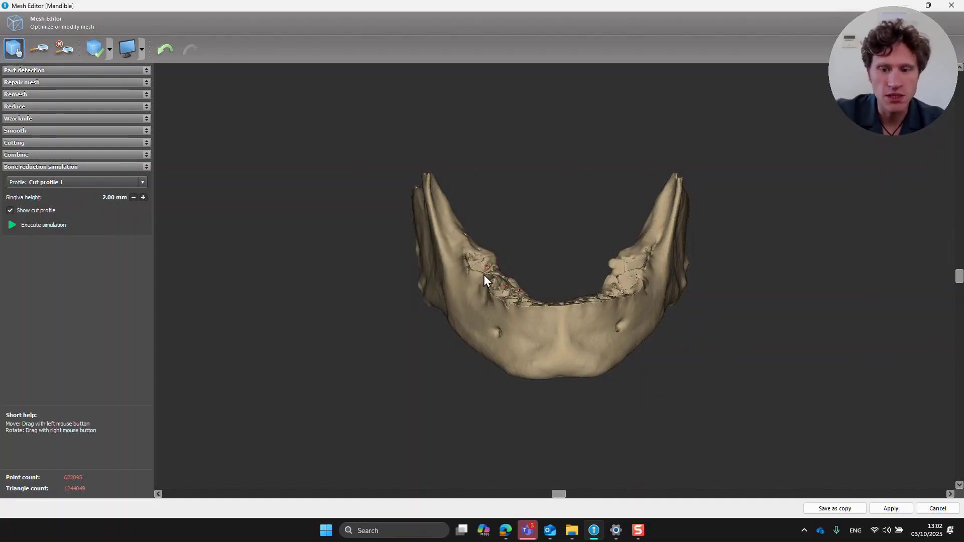